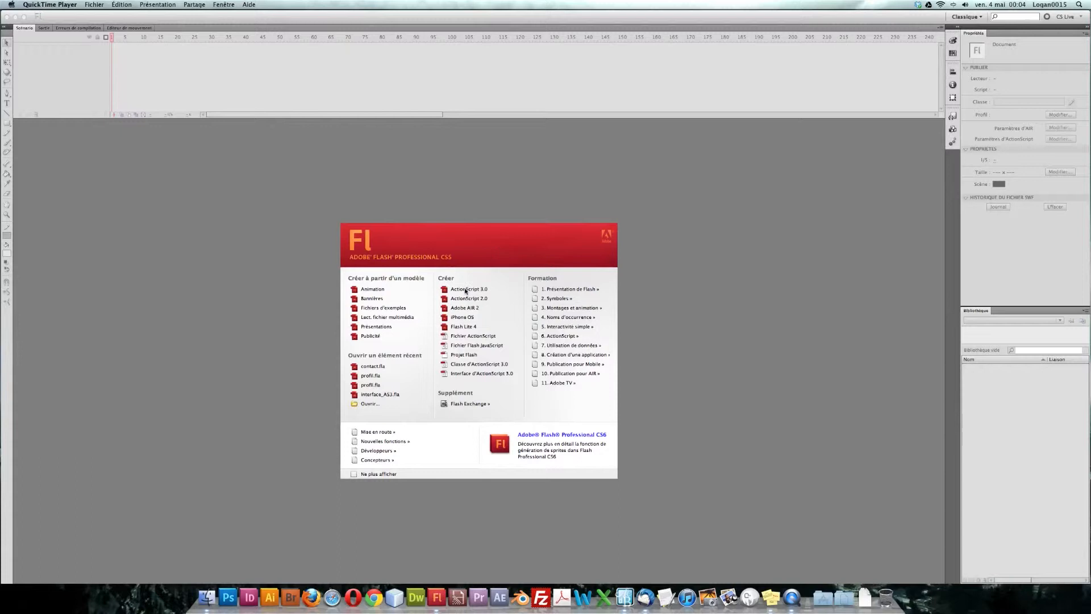
# Create an ActionScript 3.0 document with a 950 x 470 px stage and a grey background colour.
pyautogui.click(489, 286)
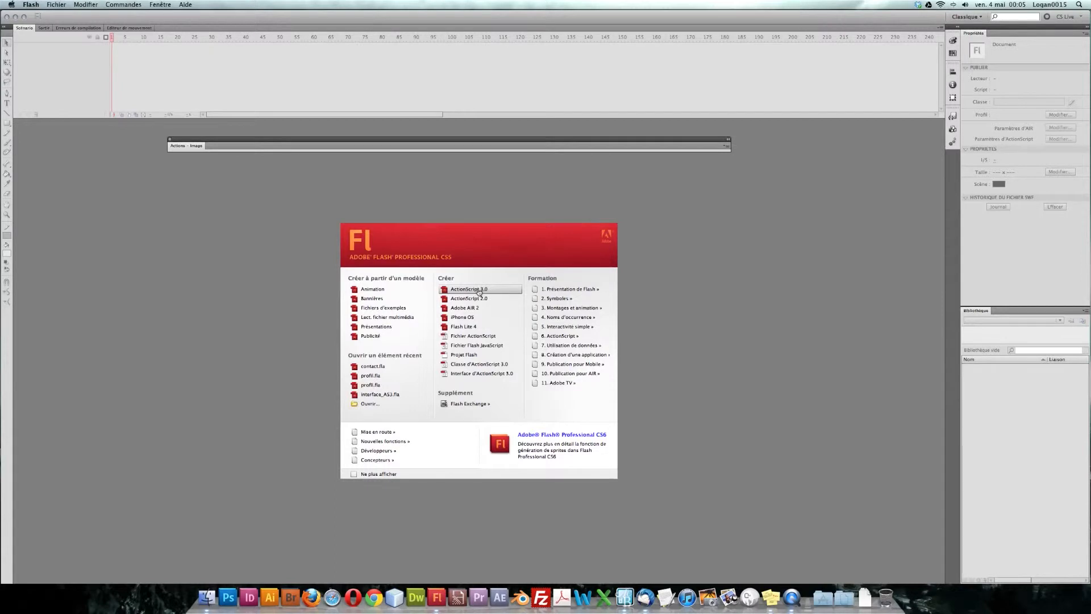
pyautogui.click(478, 289)
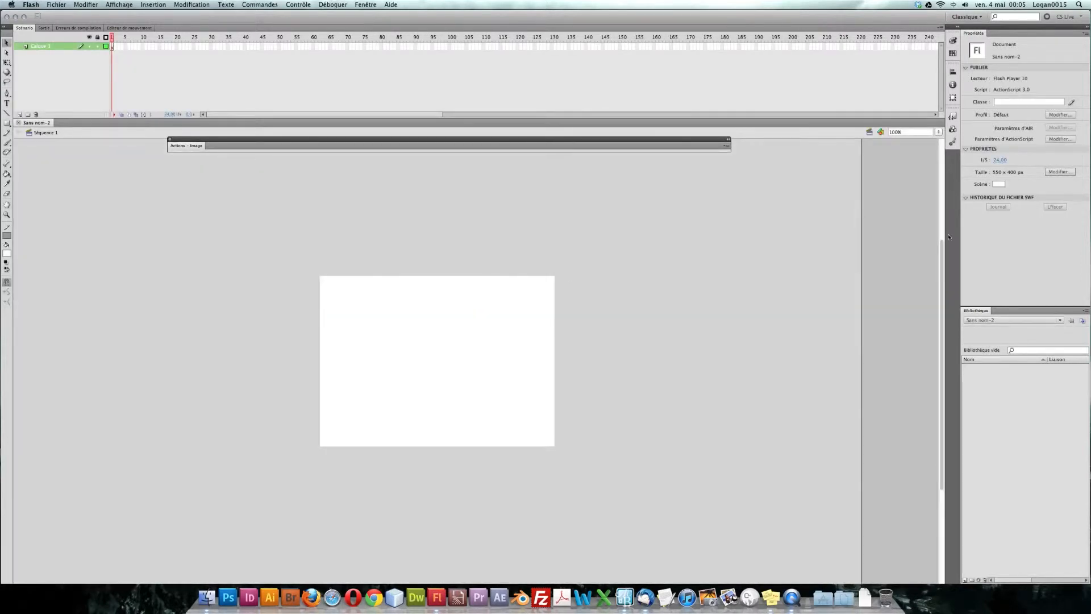
pyautogui.click(1060, 171)
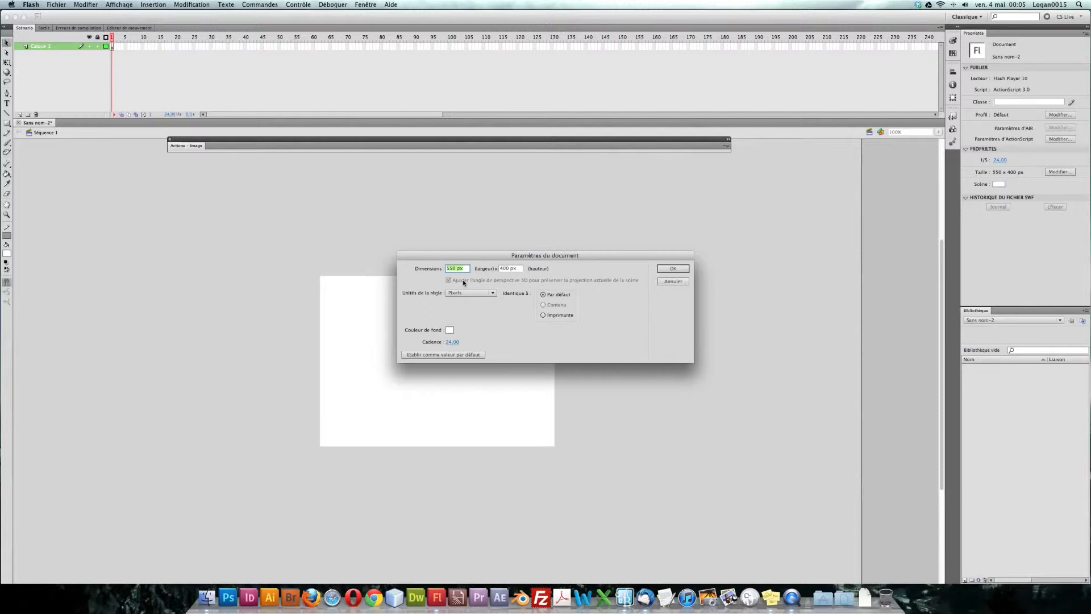
pyautogui.write('950')
pyautogui.press('Tab')
pyautogui.write('470')
pyautogui.press('Tab')
pyautogui.click(450, 331)
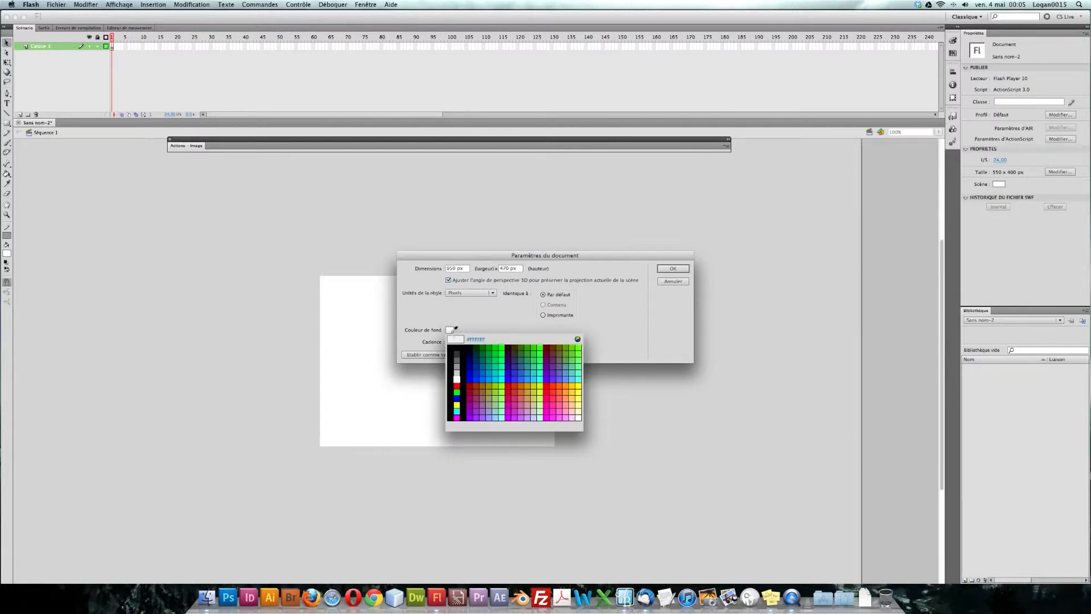
pyautogui.click(459, 363)
pyautogui.click(673, 268)
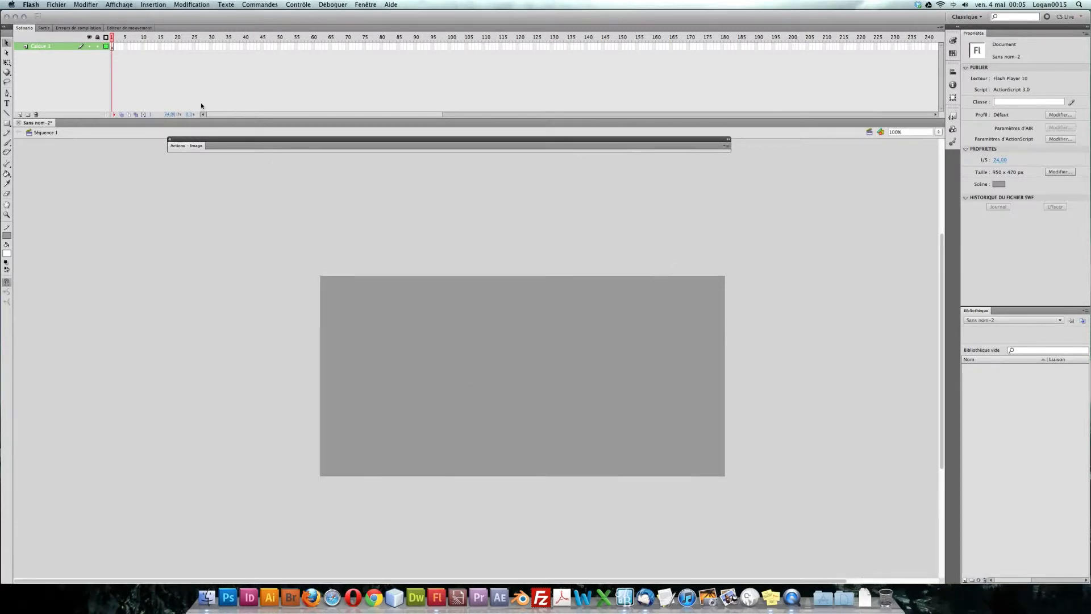
# Add two layers and name the three layers CODE, champs and textes from top to bottom.
pyautogui.click(20, 114)
pyautogui.click(20, 114)
pyautogui.doubleClick(41, 63)
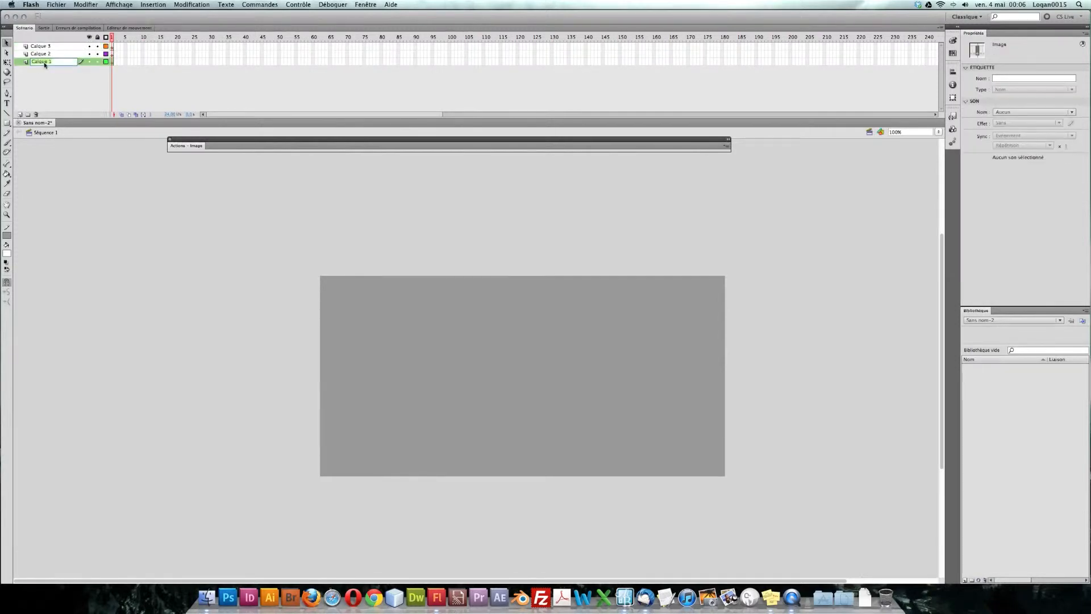
pyautogui.write('aextes')
pyautogui.press('Return')
pyautogui.click(40, 55)
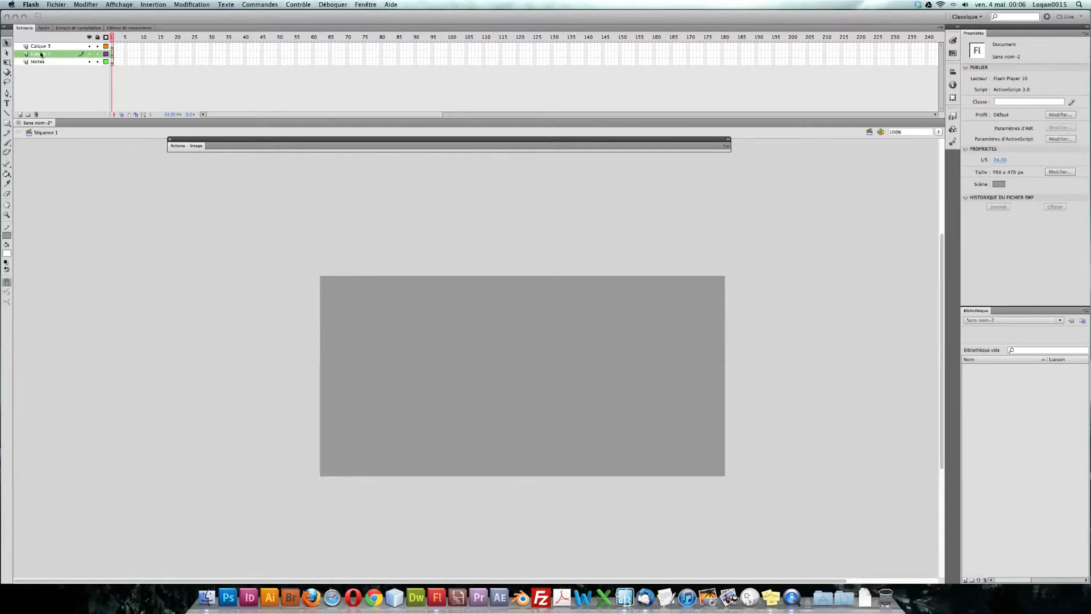
pyautogui.doubleClick(41, 55)
pyautogui.write('champs')
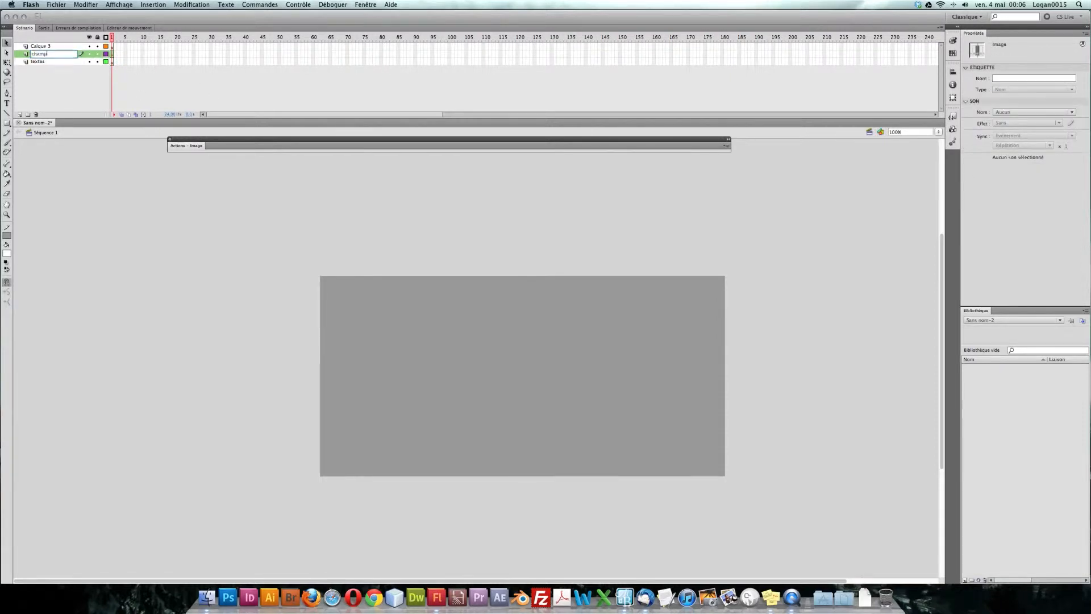
pyautogui.press('Return')
pyautogui.doubleClick(42, 47)
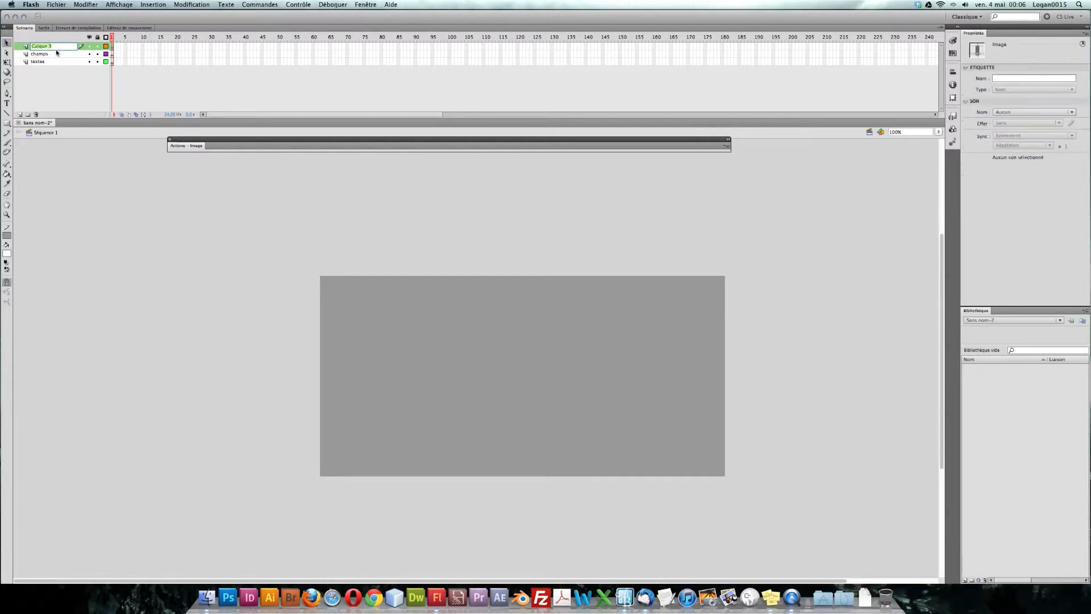
pyautogui.write('cod')
pyautogui.press('Return')
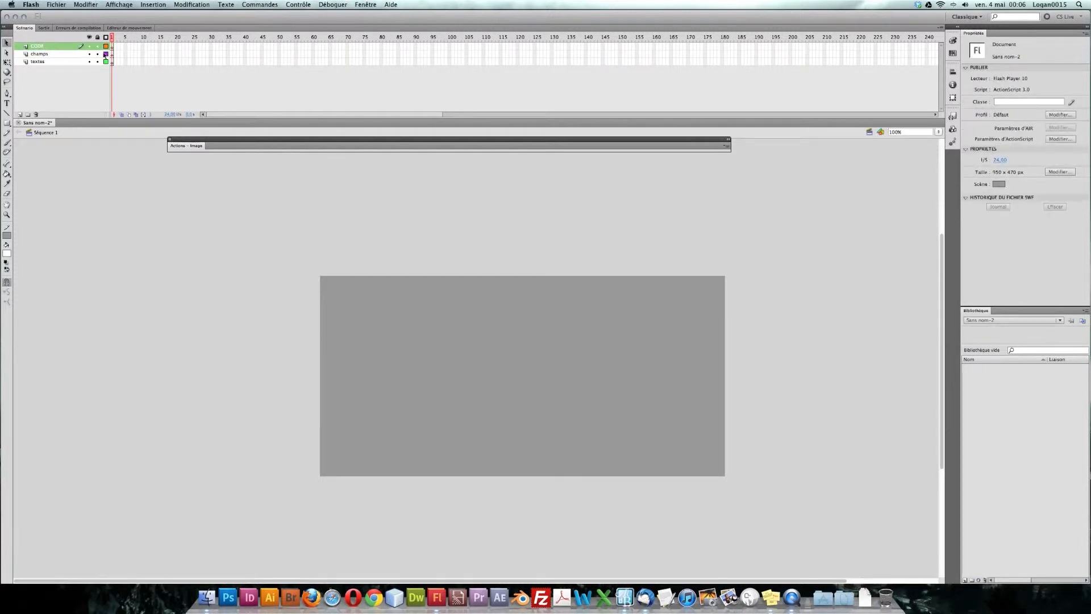
# On the textes layer, add a static classic text label reading "Civilité" at X 10, Y 10 on the stage and narrow its box.
pyautogui.click(60, 62)
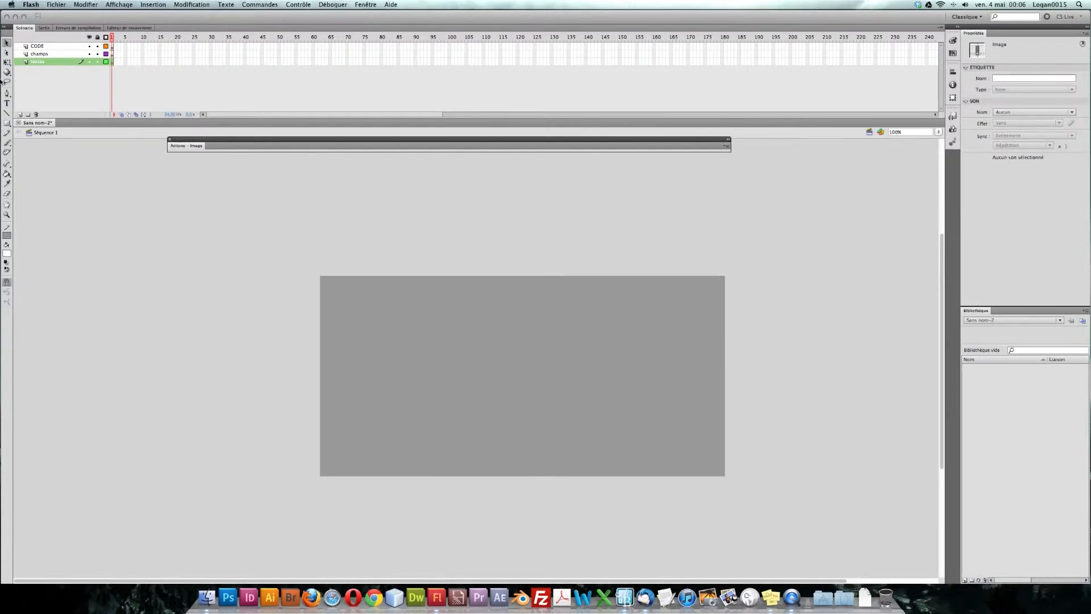
pyautogui.click(8, 103)
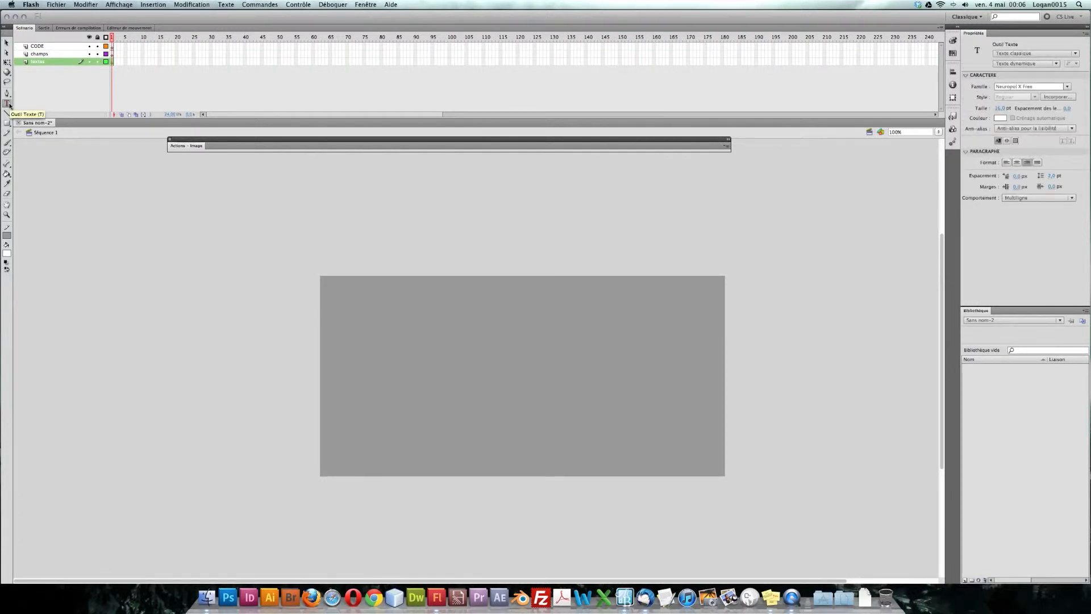
pyautogui.click(1073, 53)
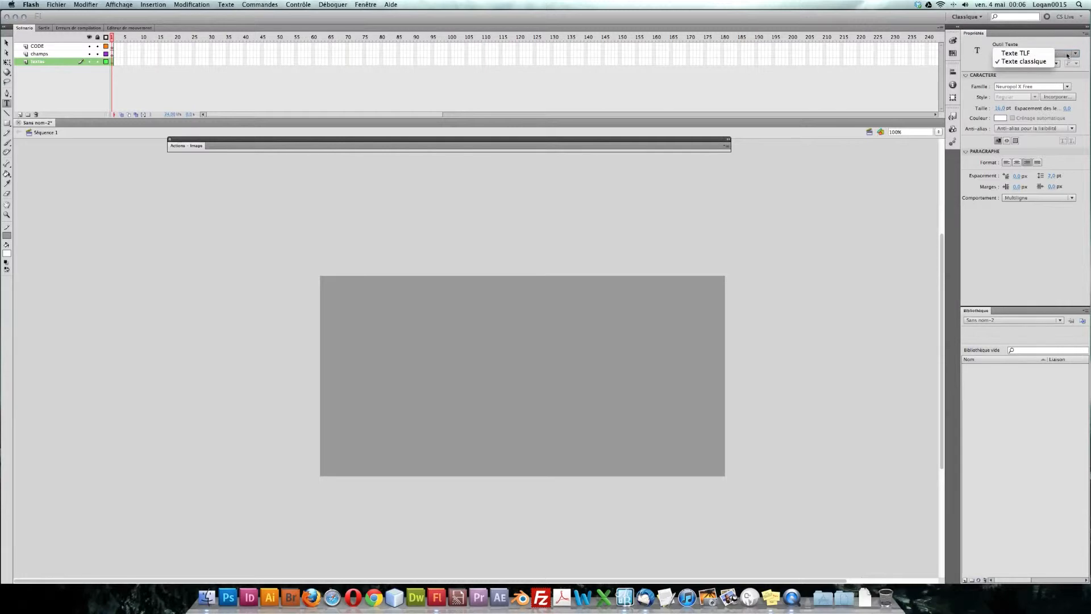
pyautogui.click(1038, 64)
pyautogui.click(1039, 64)
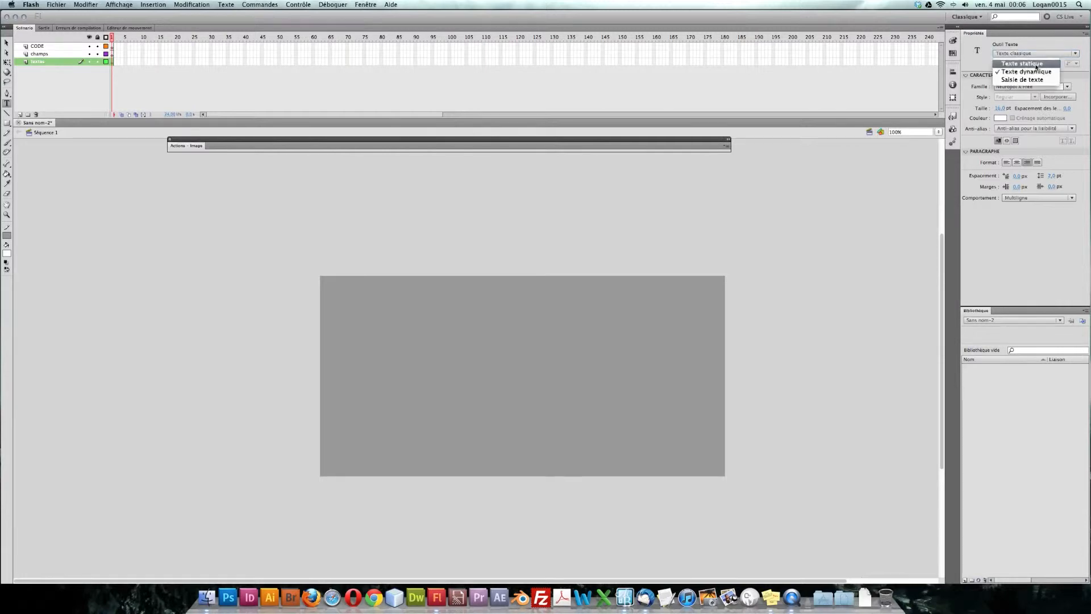
pyautogui.click(1036, 61)
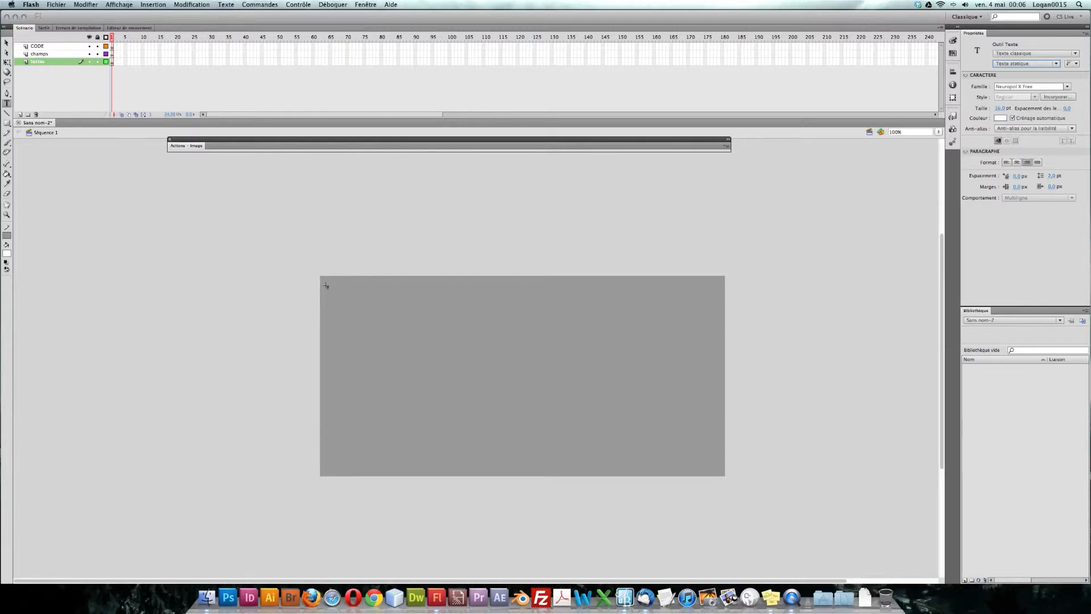
pyautogui.moveTo(411, 313); pyautogui.dragTo(406, 313)
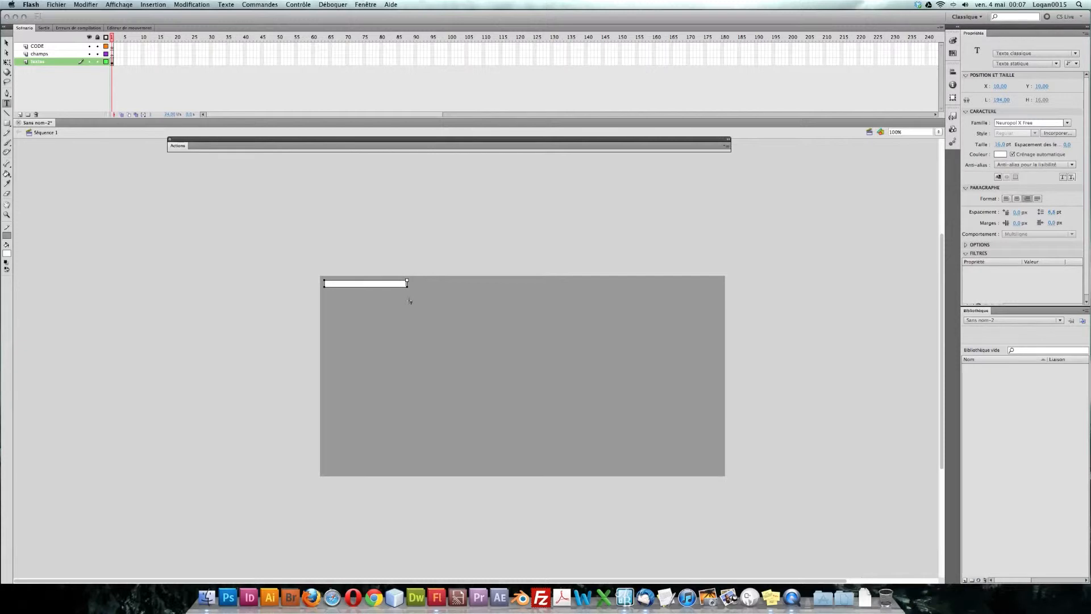
pyautogui.write('ivilité')
pyautogui.moveTo(407, 282); pyautogui.dragTo(380, 281)
pyautogui.click(7, 43)
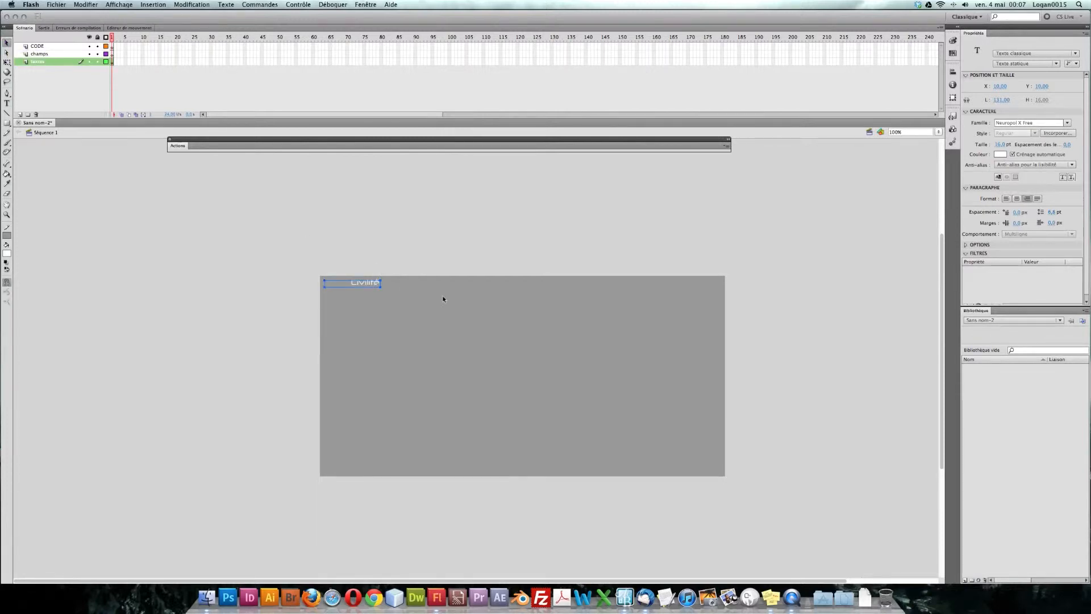
# Make five copies of the "Civilité" label and stack them in a column below the original.
pyautogui.press('super+c')
pyautogui.press('super+v')
pyautogui.press('super+v')
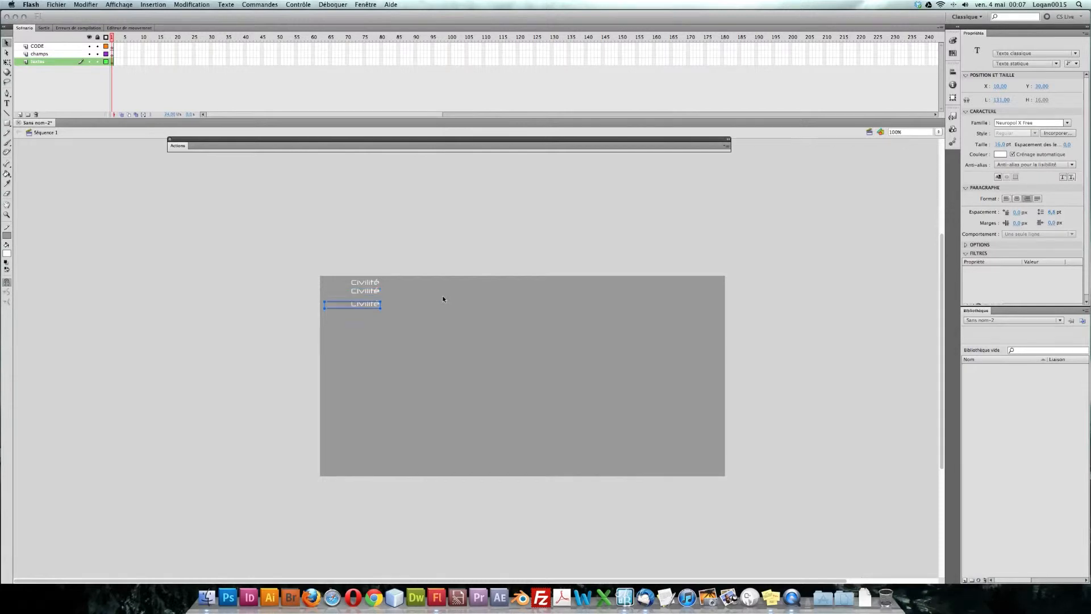
pyautogui.press('super+v')
pyautogui.press('super+v')
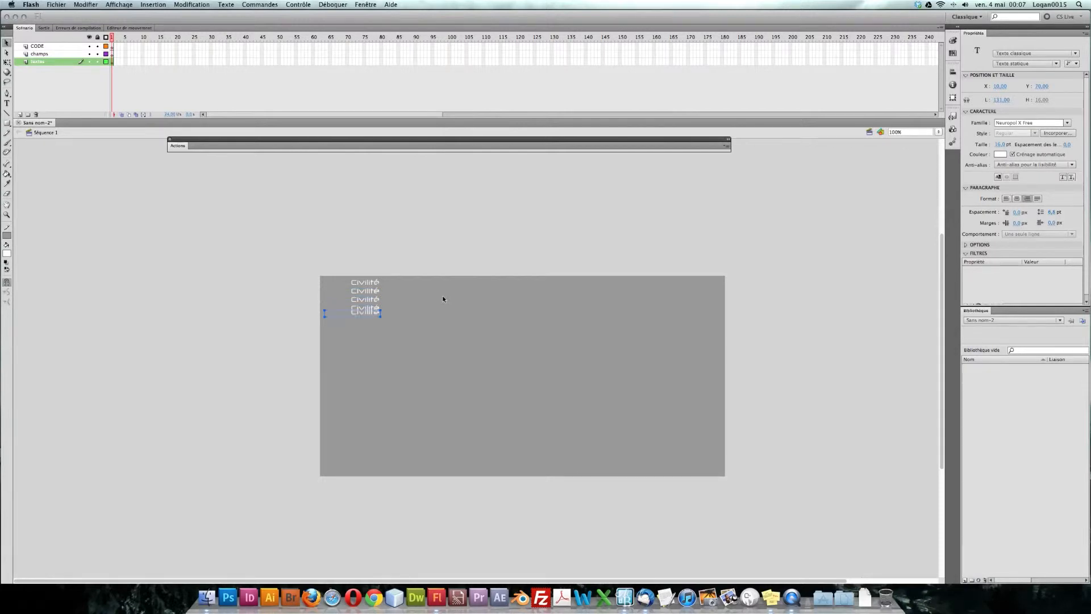
pyautogui.press('super+v')
# Change the text of the second label to "Nom" and the third label to "Prénom".
pyautogui.press('t')
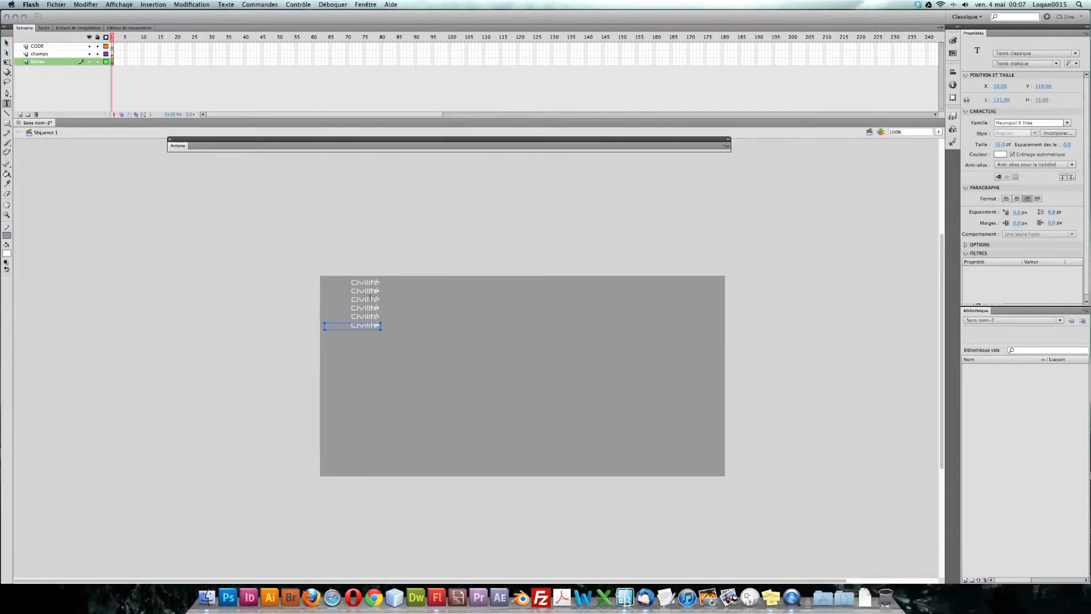
pyautogui.doubleClick(369, 292)
pyautogui.write('Nom')
pyautogui.press('Escape')
pyautogui.click(6, 42)
pyautogui.press('t')
pyautogui.doubleClick(361, 300)
pyautogui.write('Prénom')
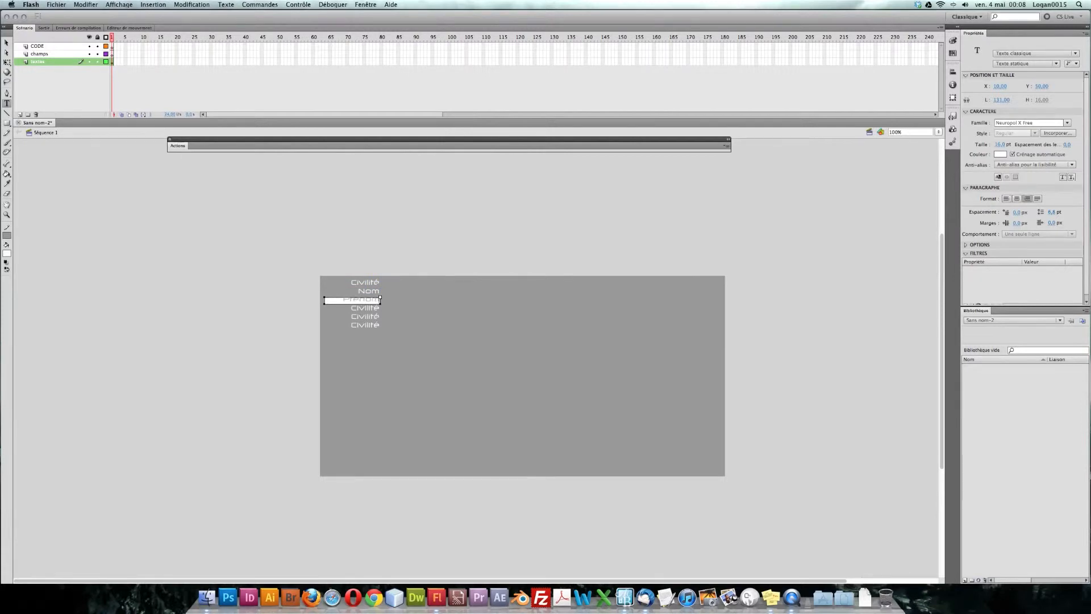
# Change the text of the last three labels to "Email", "Sujet" and "Message".
pyautogui.click(358, 309)
pyautogui.doubleClick(357, 309)
pyautogui.write('Email')
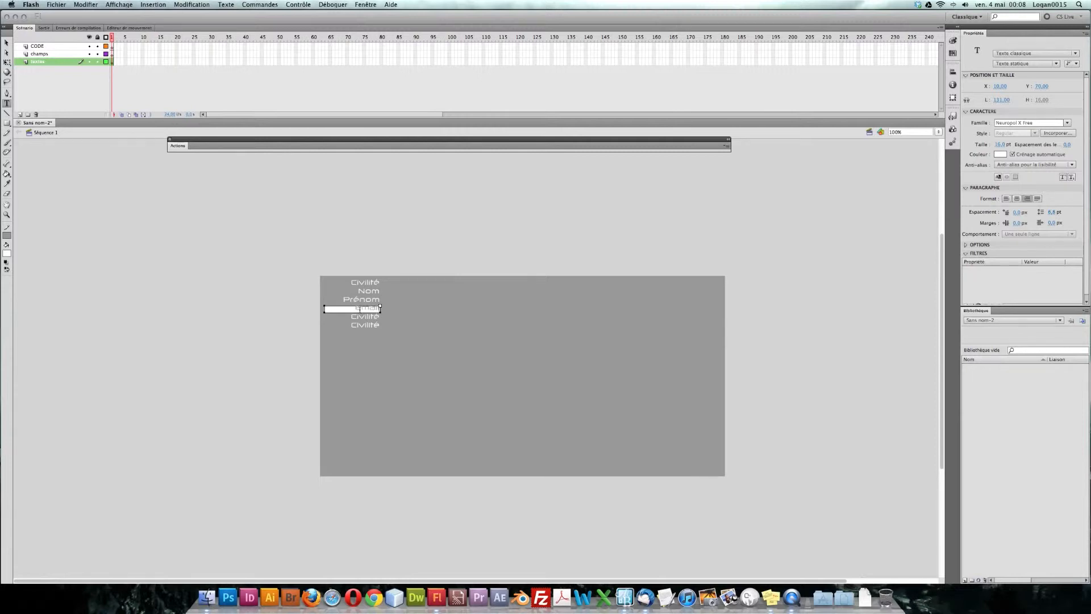
pyautogui.doubleClick(349, 317)
pyautogui.write('Sujet')
pyautogui.doubleClick(363, 324)
pyautogui.write('Message')
pyautogui.click(6, 41)
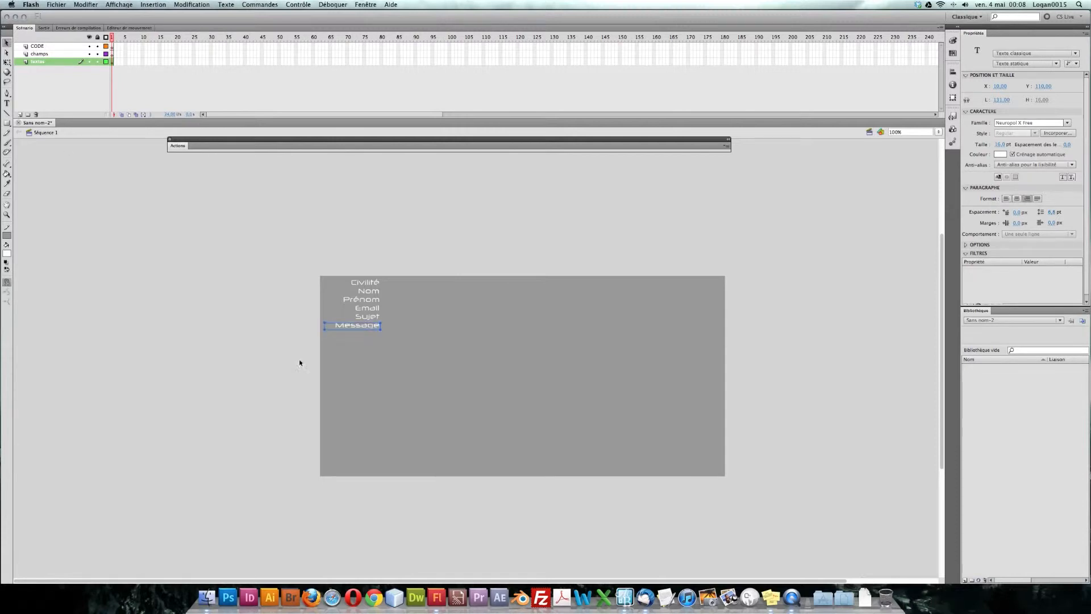
# Move the "Message" label further down and distribute all six labels evenly by their vertical centres.
pyautogui.moveTo(370, 334); pyautogui.dragTo(368, 346)
pyautogui.moveTo(307, 241); pyautogui.dragTo(406, 371)
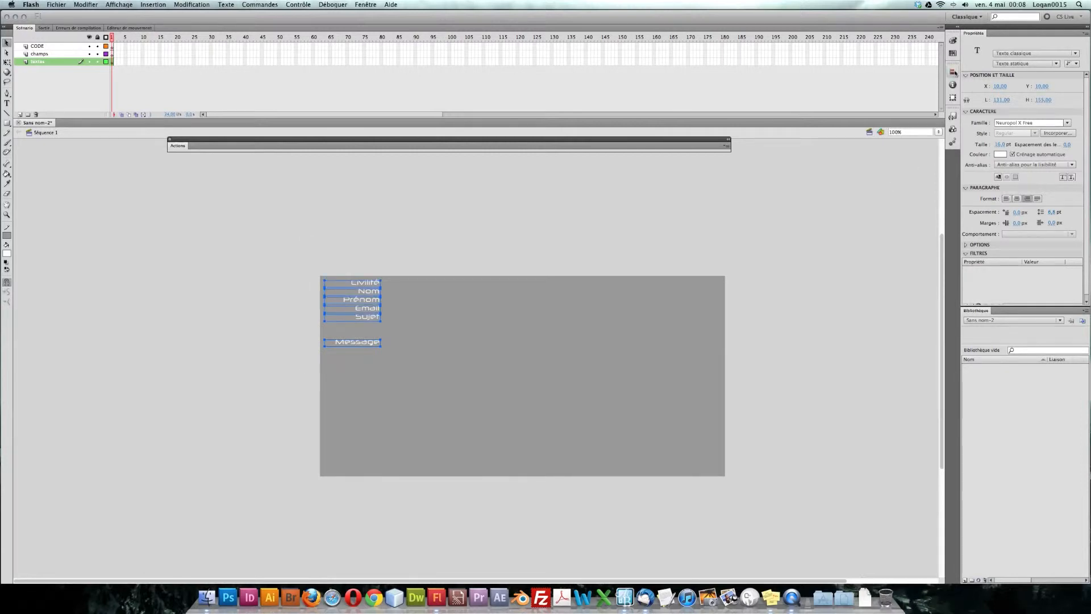
pyautogui.click(952, 71)
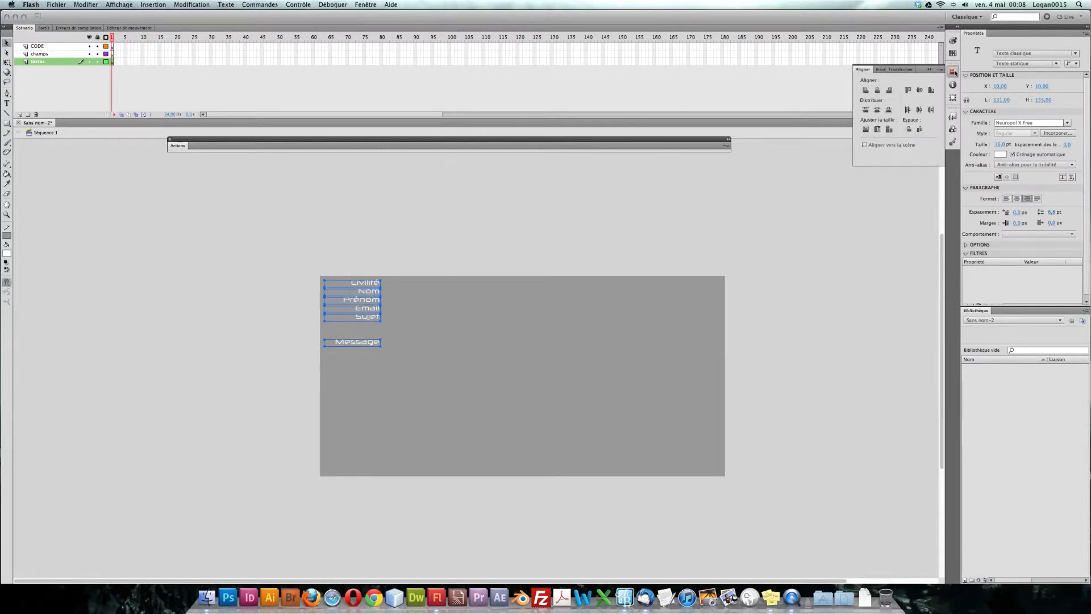
pyautogui.click(877, 111)
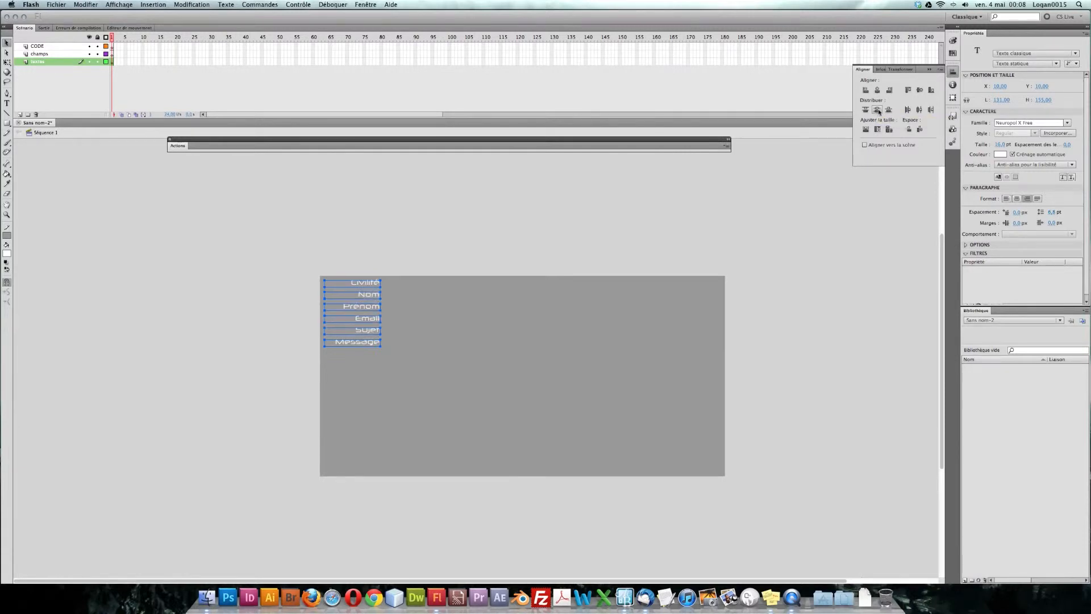
pyautogui.click(427, 302)
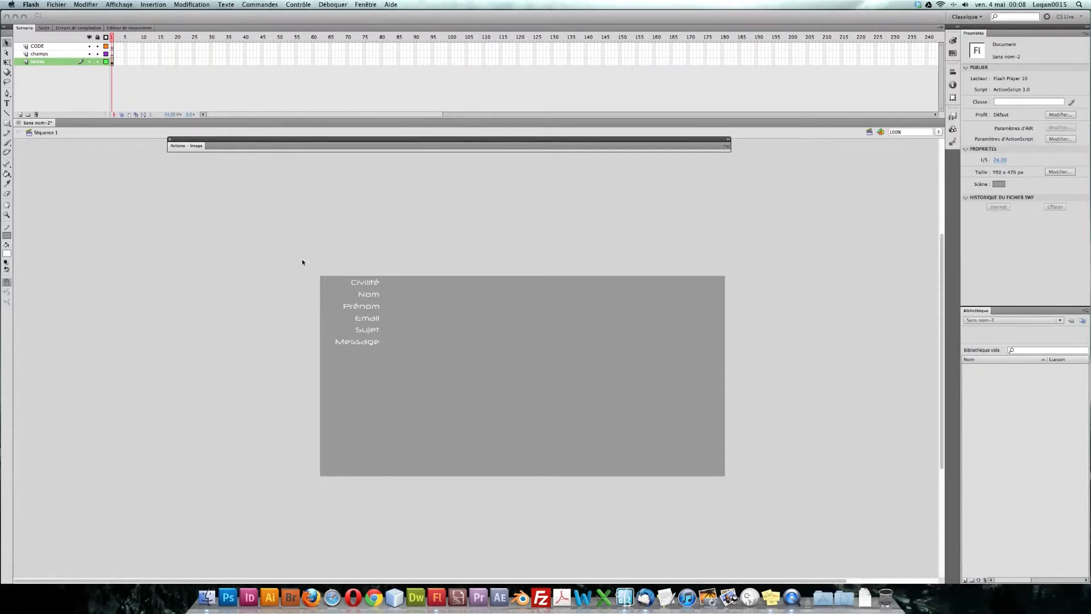
# Move the whole column of six labels slightly down from the stage's upper edge.
pyautogui.moveTo(301, 258); pyautogui.dragTo(445, 389)
pyautogui.moveTo(370, 344); pyautogui.dragTo(368, 354)
pyautogui.click(370, 253)
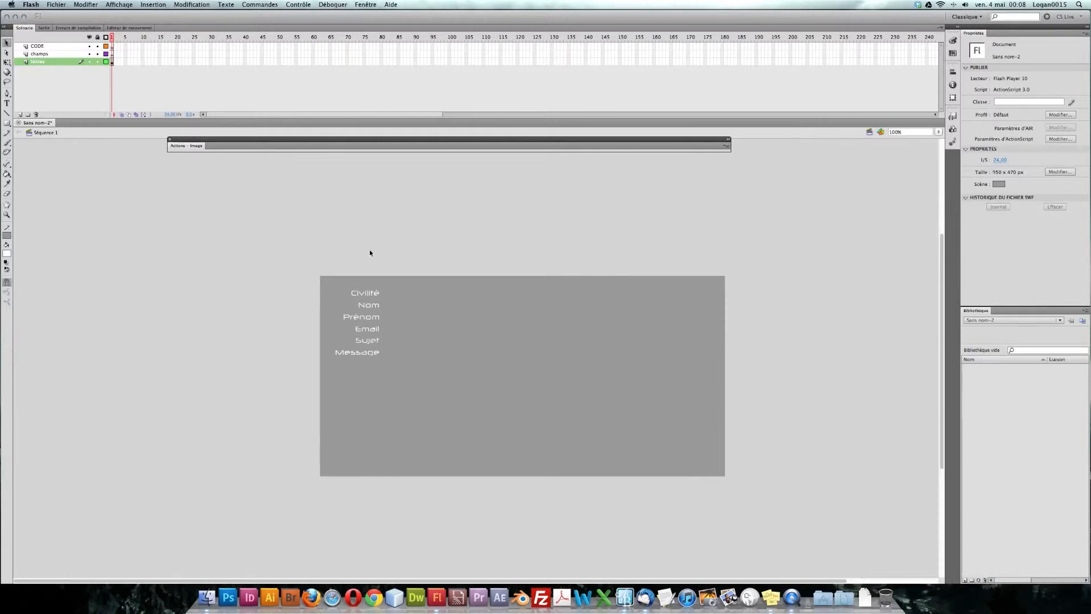
# Draw a multiline, left-aligned dynamic text field about 387 x 133 px in the upper-right area of the stage.
pyautogui.click(7, 103)
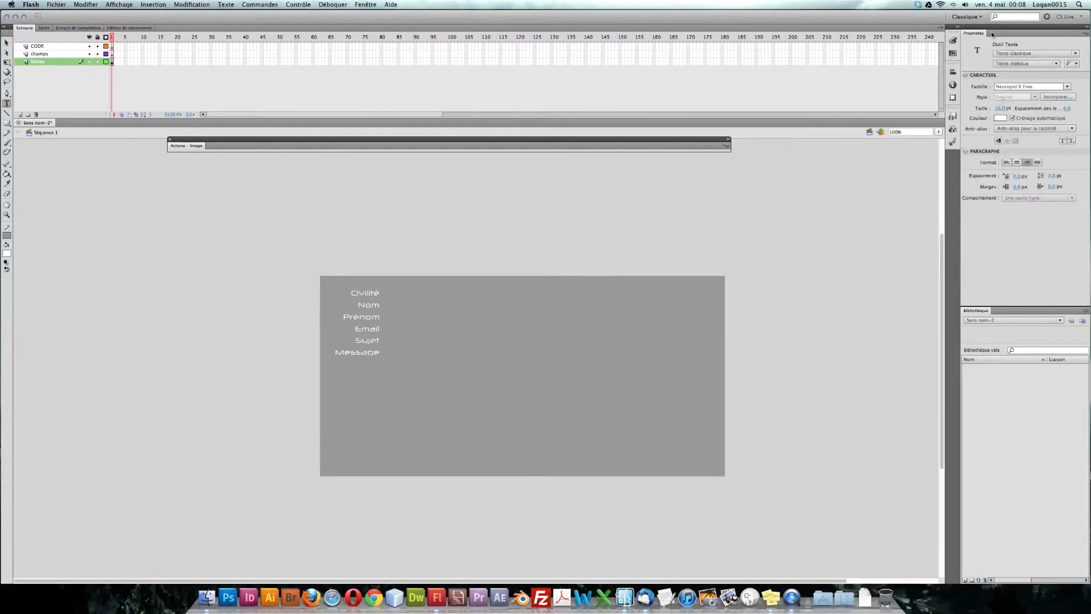
pyautogui.click(1054, 64)
pyautogui.click(1044, 72)
pyautogui.click(1068, 199)
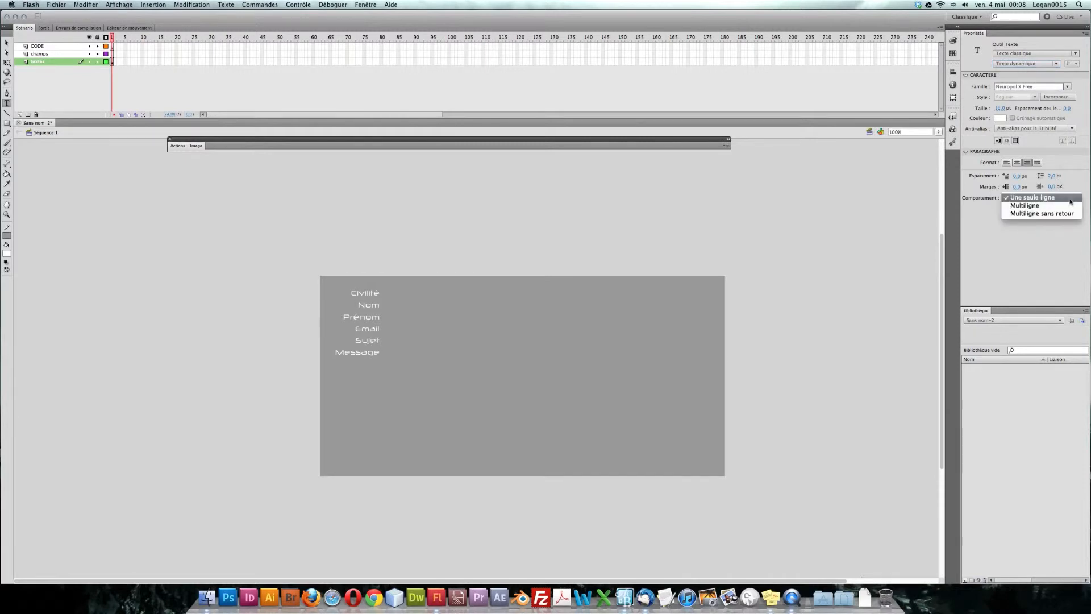
pyautogui.click(1065, 205)
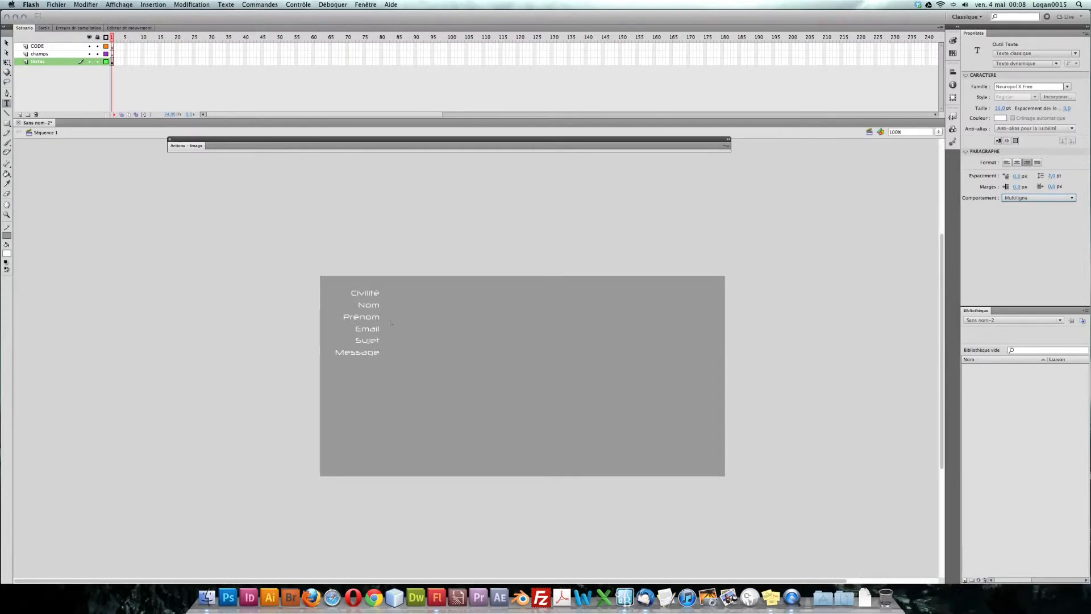
pyautogui.click(1006, 163)
pyautogui.moveTo(552, 284); pyautogui.dragTo(717, 340)
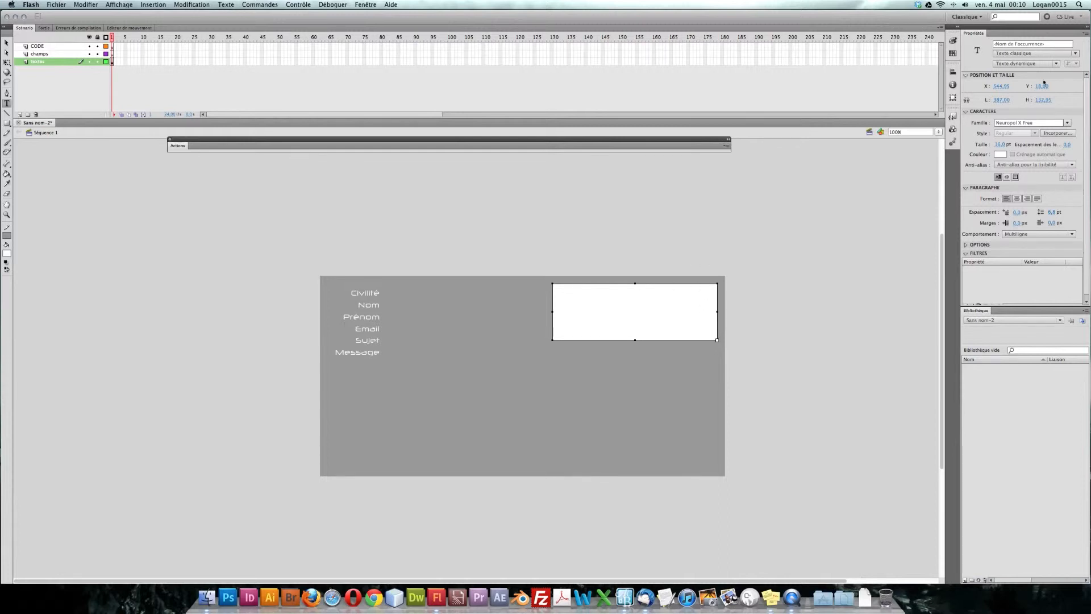
# Give the dynamic text field the instance name messageRetour.
pyautogui.click(1043, 44)
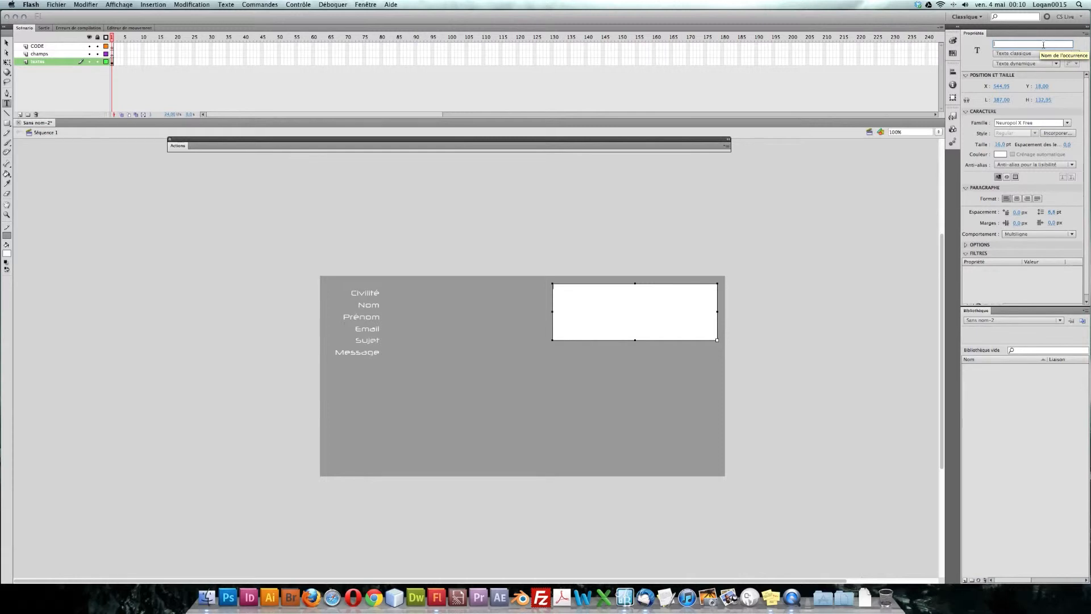
pyautogui.write('ageRetour')
pyautogui.press('Return')
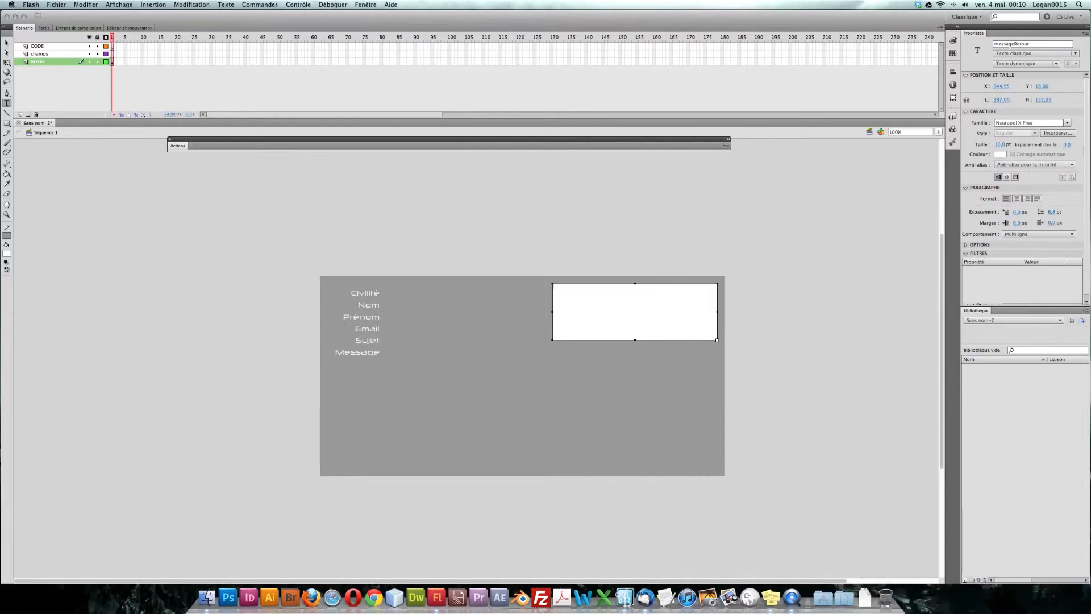
pyautogui.click(7, 42)
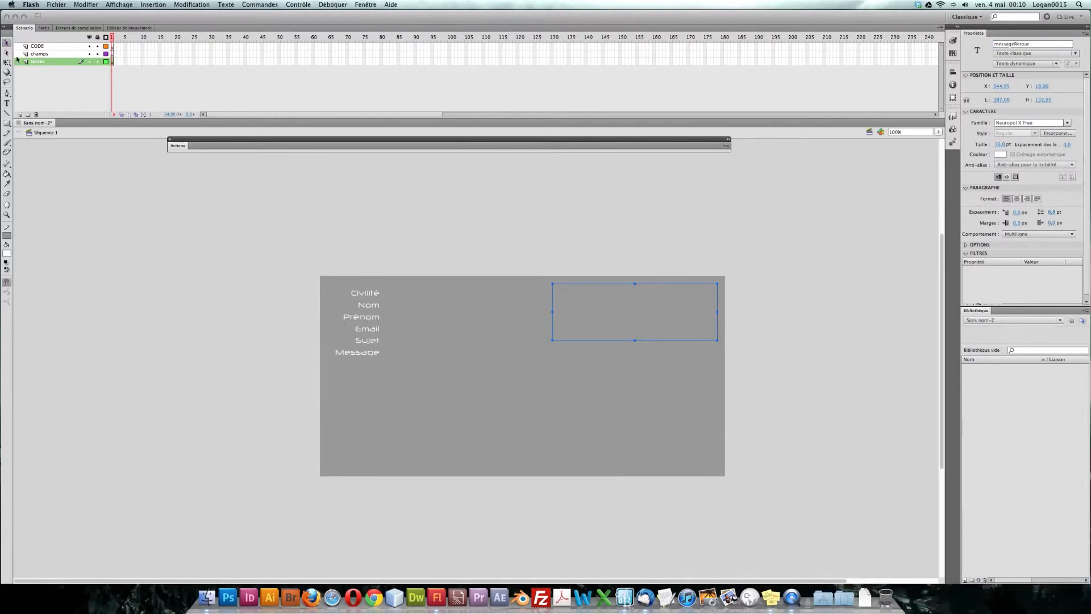
# Embed the Neuropol X Free font for the dynamic text field with uppercase, lowercase, numerals and punctuation, plus extra accented characters.
pyautogui.click(113, 62)
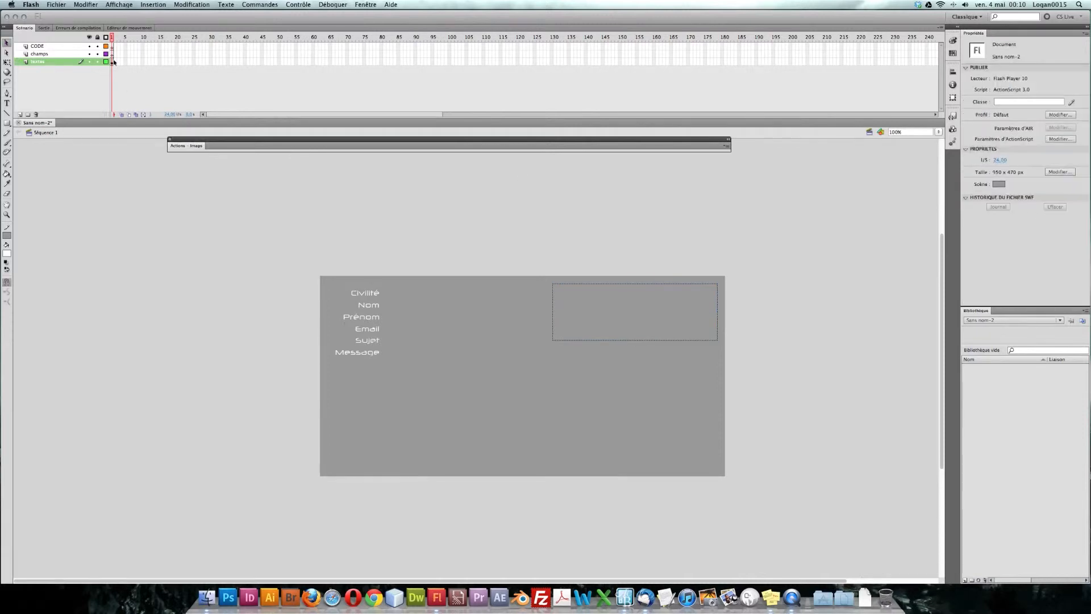
pyautogui.click(606, 296)
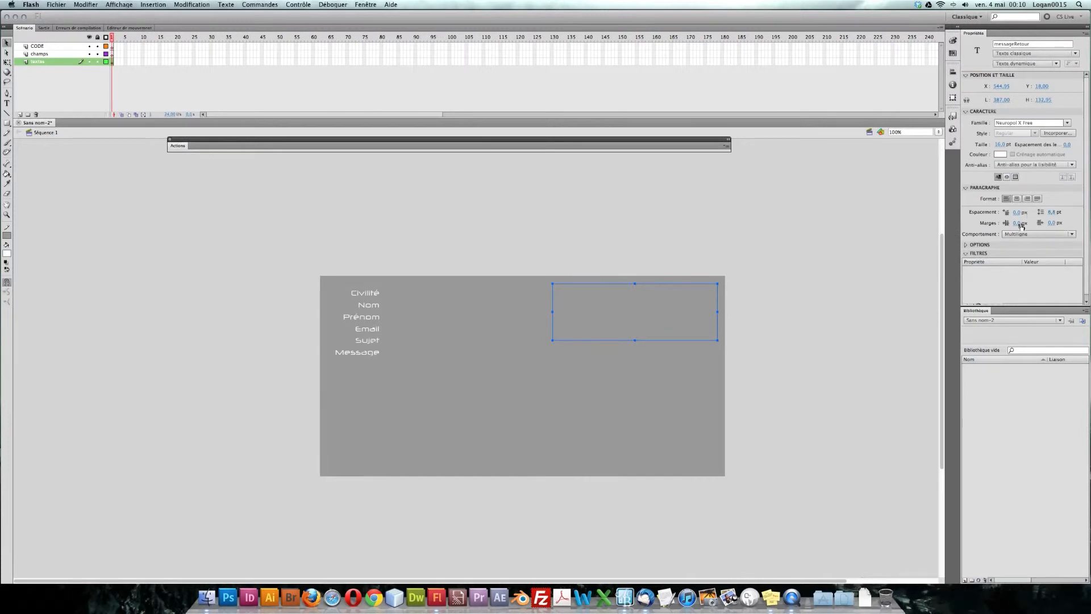
pyautogui.click(1057, 134)
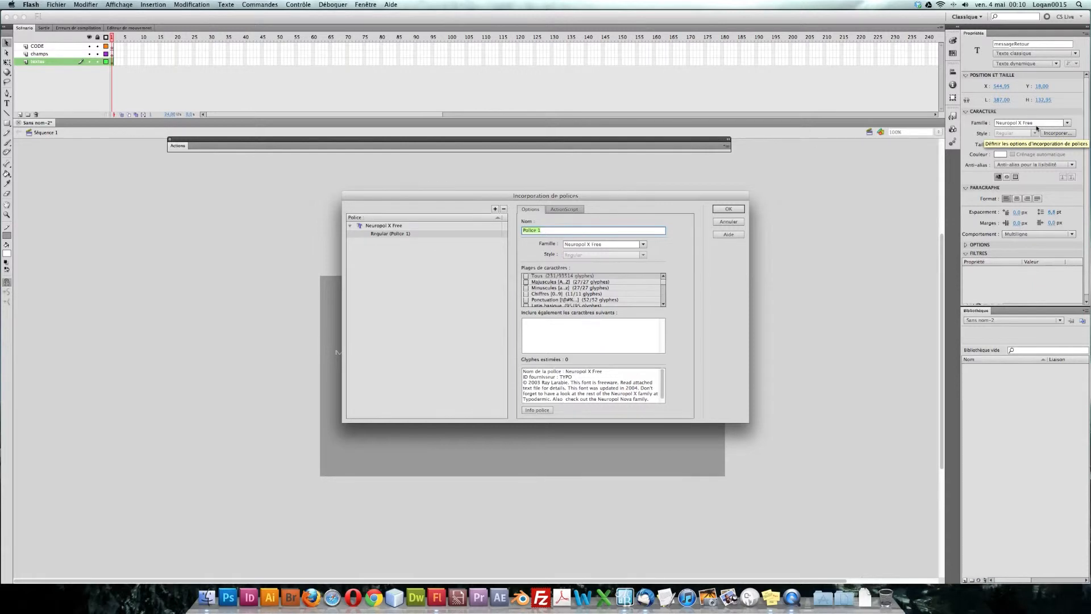
pyautogui.click(525, 282)
pyautogui.click(525, 287)
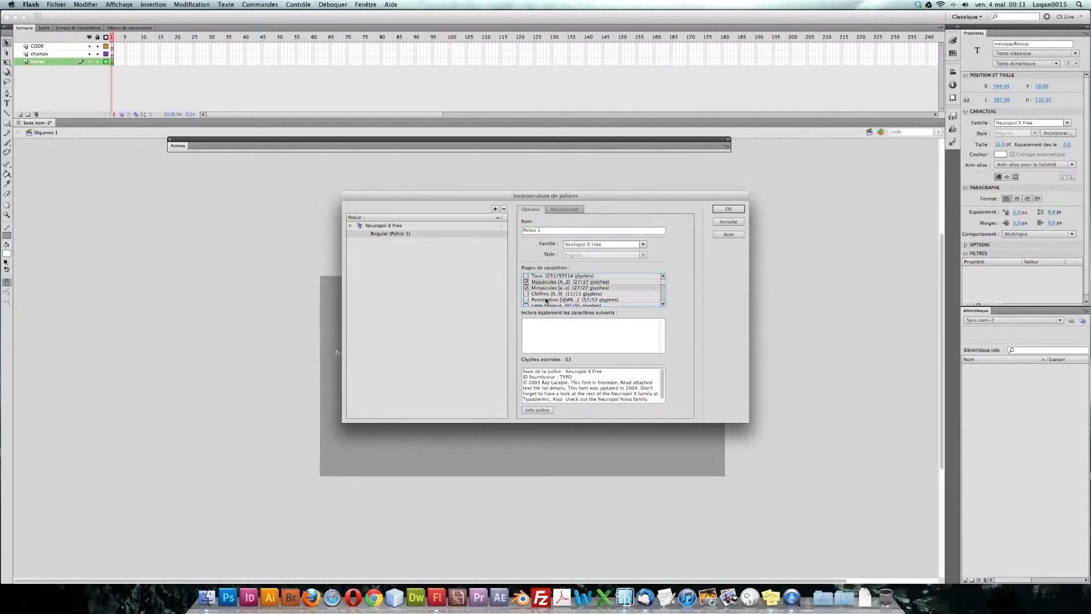
pyautogui.click(525, 293)
pyautogui.click(526, 299)
pyautogui.click(539, 328)
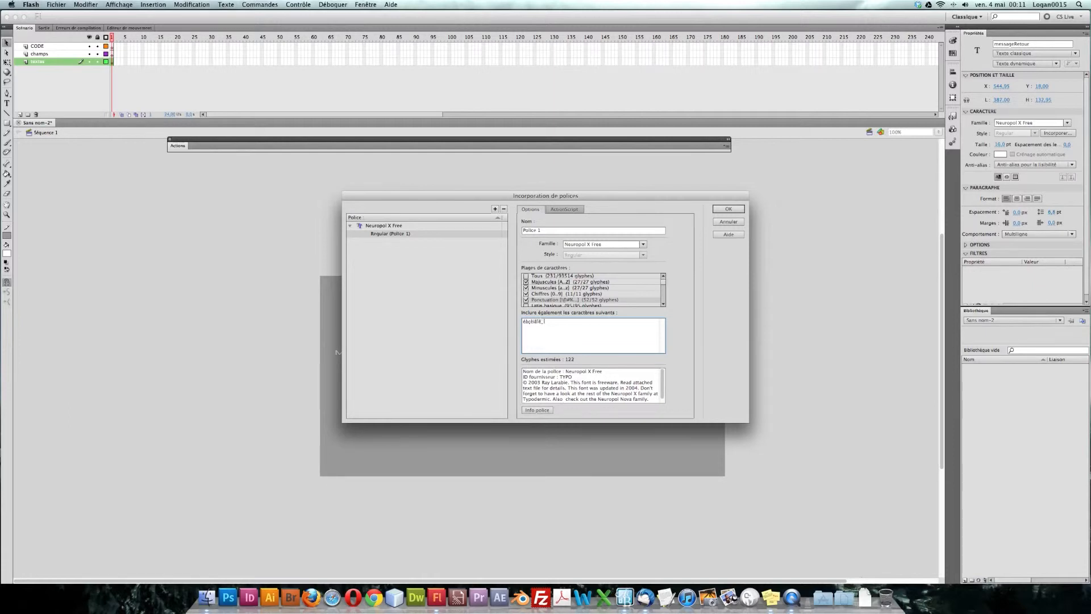
pyautogui.click(728, 209)
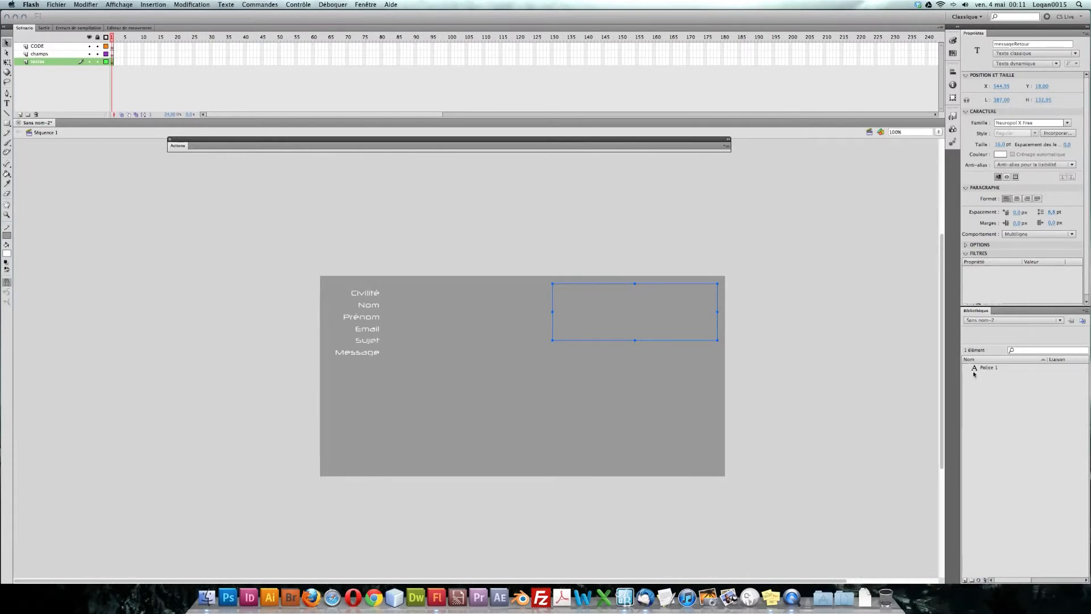
pyautogui.click(514, 281)
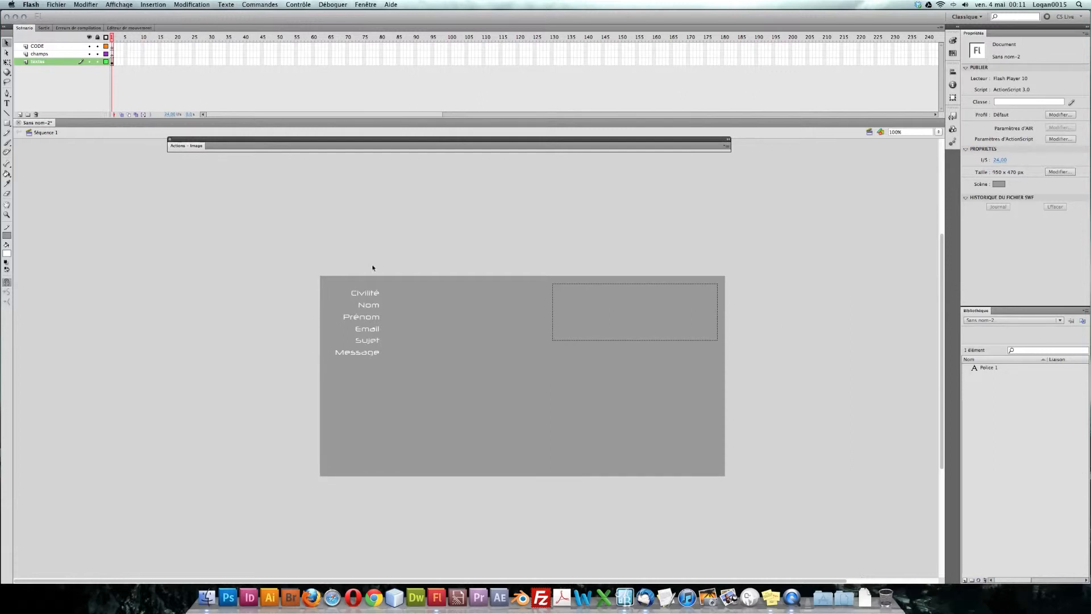
# Place a ComboBox component beside the "Civilité" label on the champs layer and give it the instance name civilite.
pyautogui.click(113, 54)
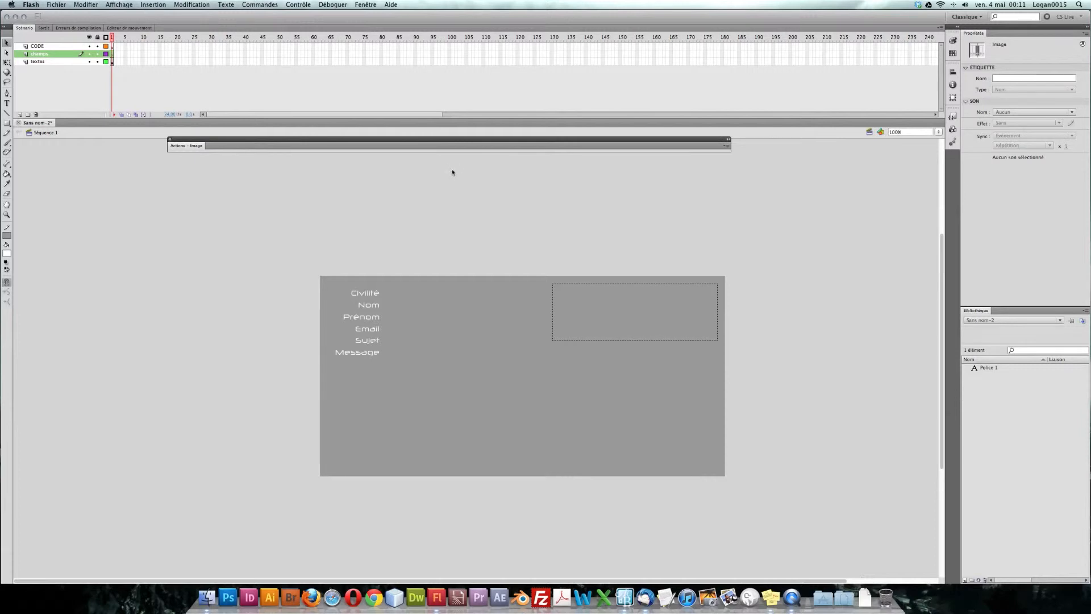
pyautogui.click(363, 3)
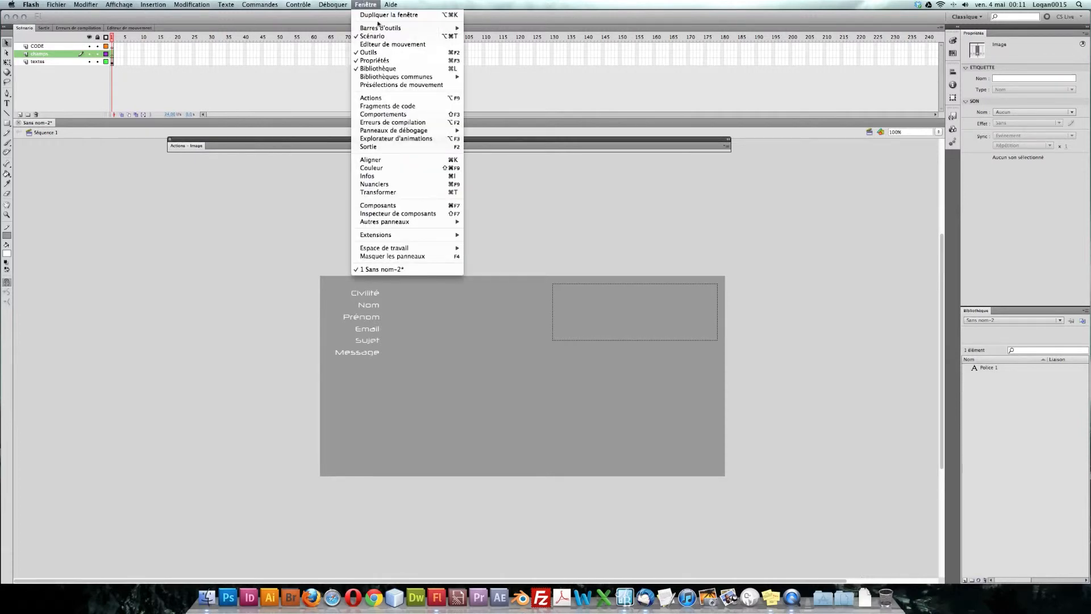
pyautogui.click(412, 206)
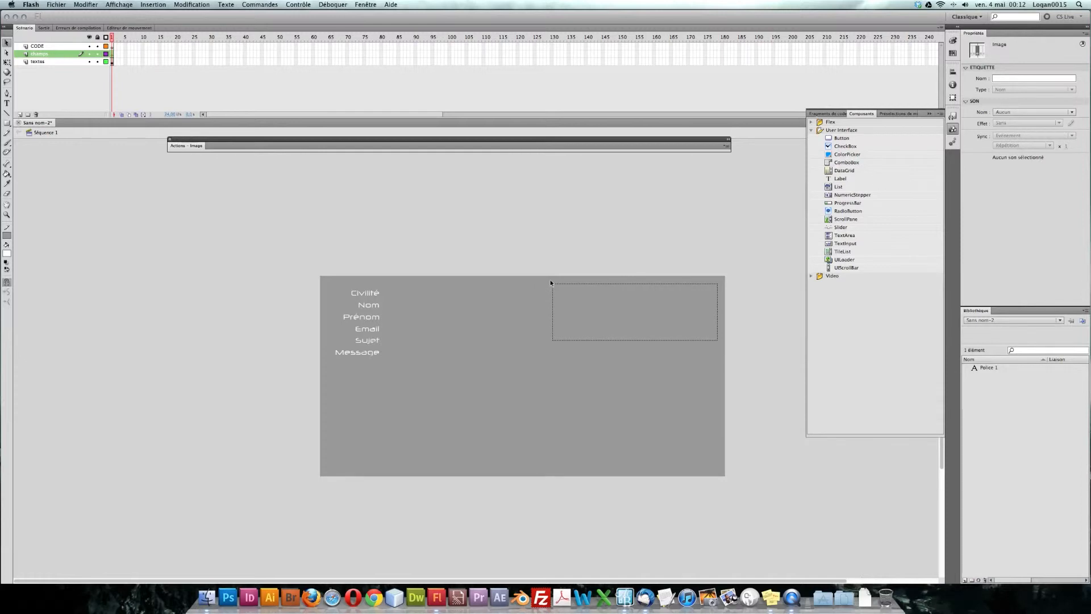
pyautogui.click(833, 164)
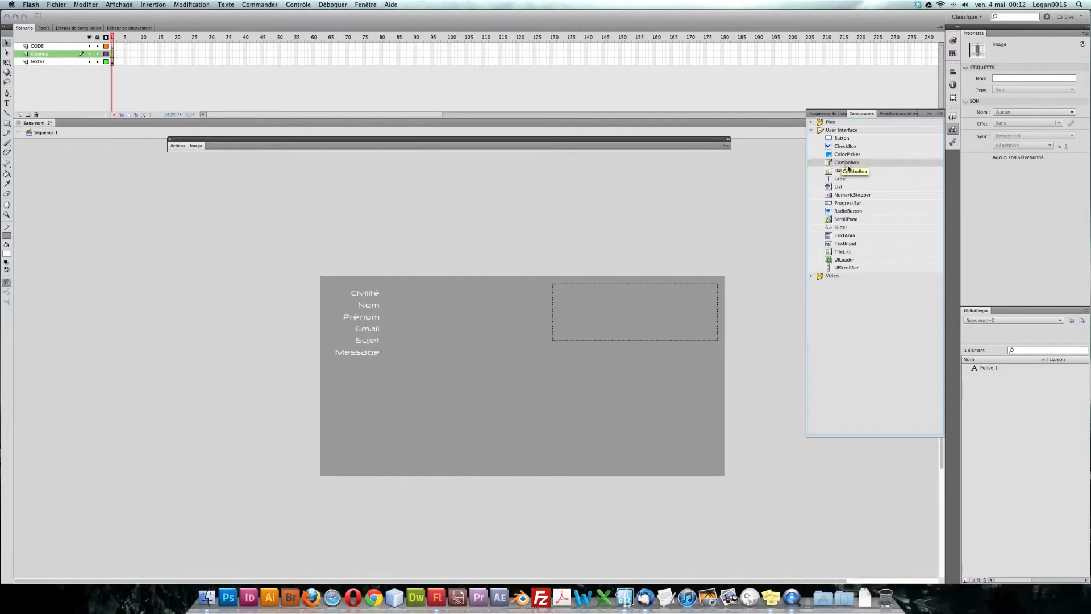
pyautogui.moveTo(430, 322); pyautogui.dragTo(431, 322)
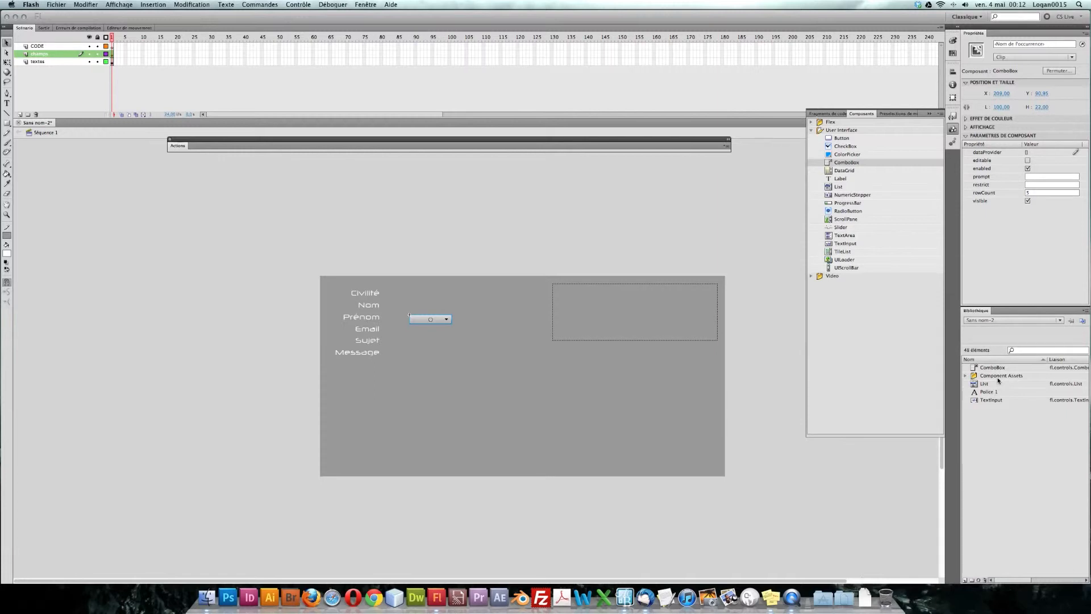
pyautogui.moveTo(436, 319); pyautogui.dragTo(428, 296)
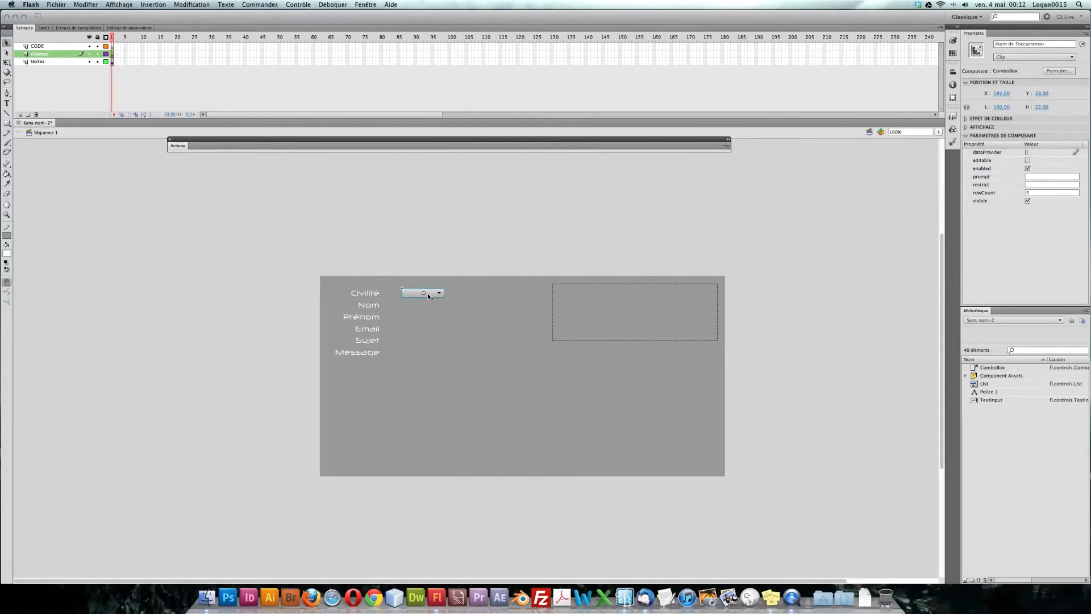
pyautogui.click(1003, 44)
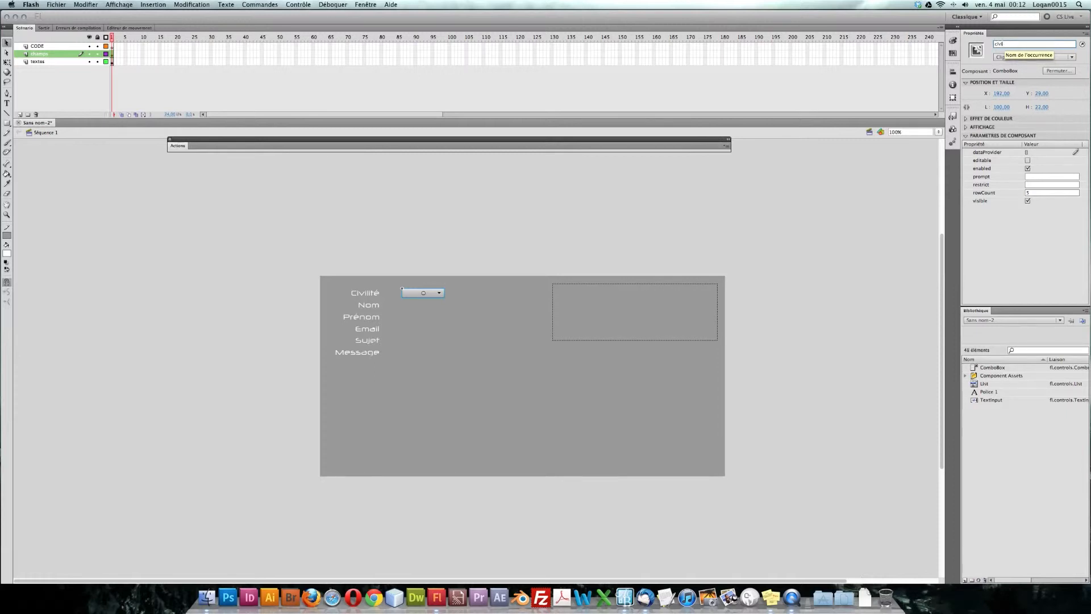
pyautogui.press('Return')
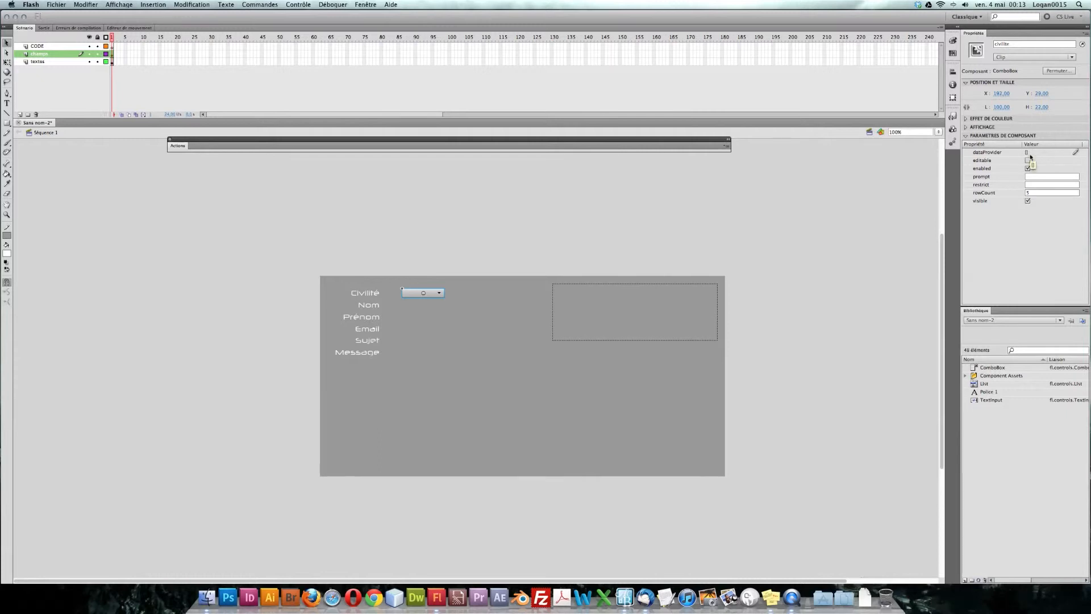
# Add a first entry to the ComboBox's dataProvider with label and data both set to "M.".
pyautogui.click(1074, 153)
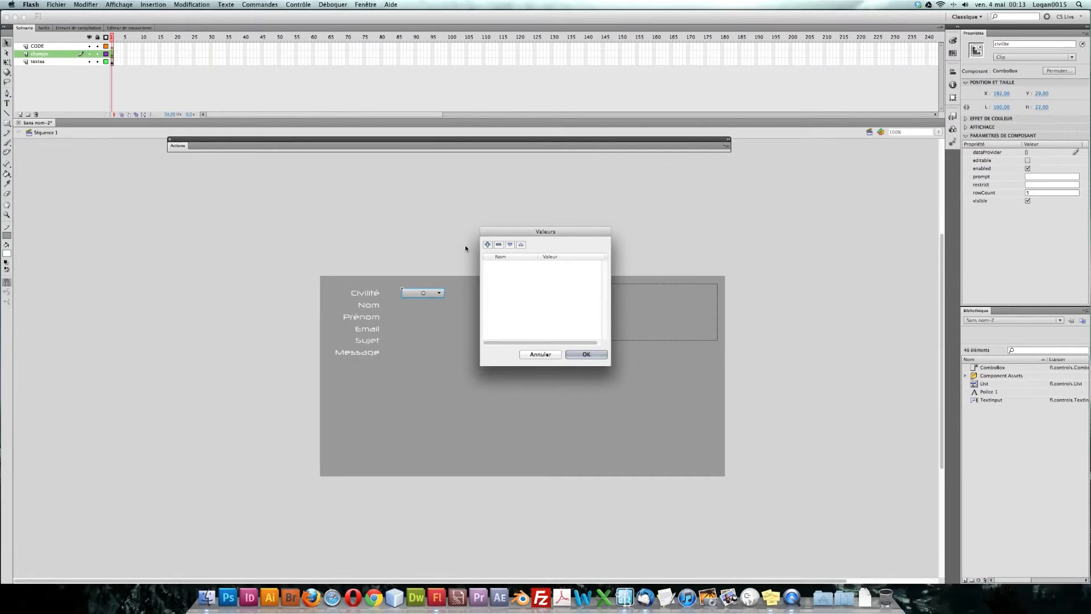
pyautogui.click(488, 245)
pyautogui.click(561, 271)
pyautogui.write('M.')
pyautogui.press('Tab')
pyautogui.moveTo(538, 342); pyautogui.dragTo(526, 343)
# Add a second dataProvider entry with label and data both set to "Mme".
pyautogui.click(487, 244)
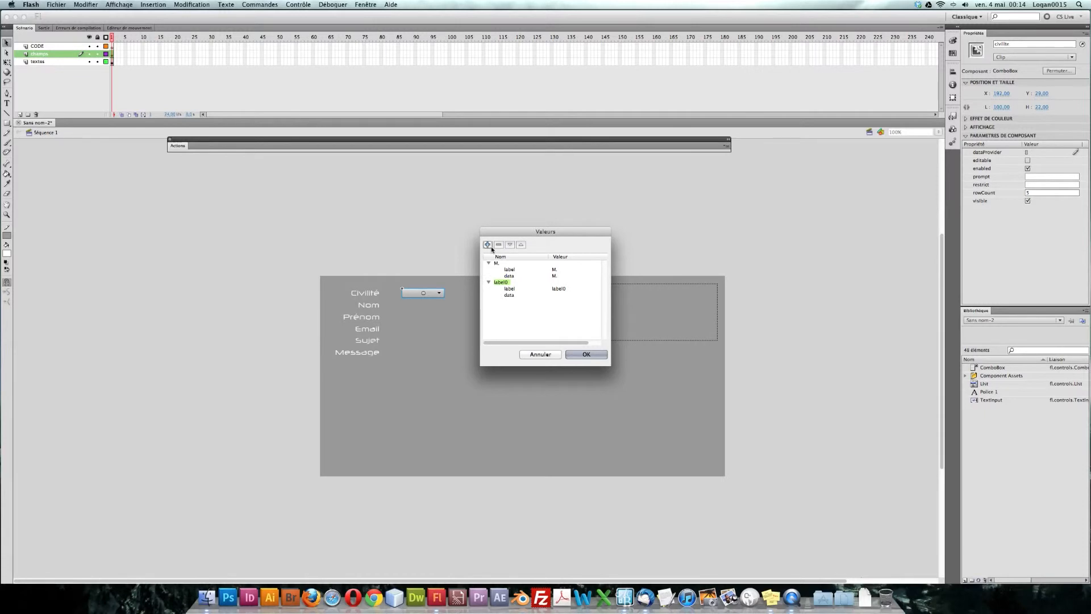
pyautogui.click(559, 288)
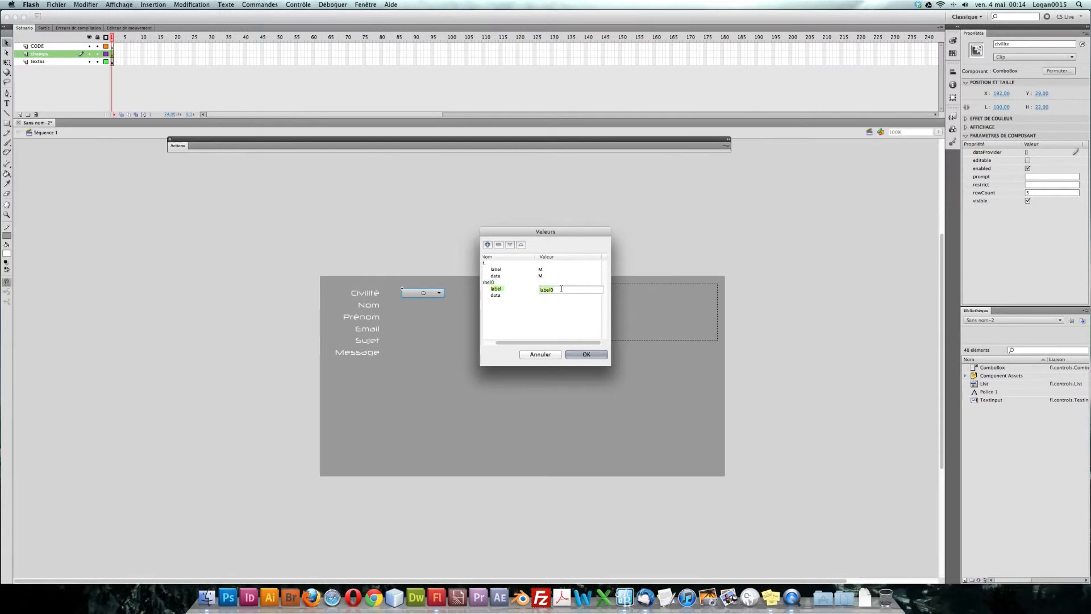
pyautogui.write('Mme')
pyautogui.press('Tab')
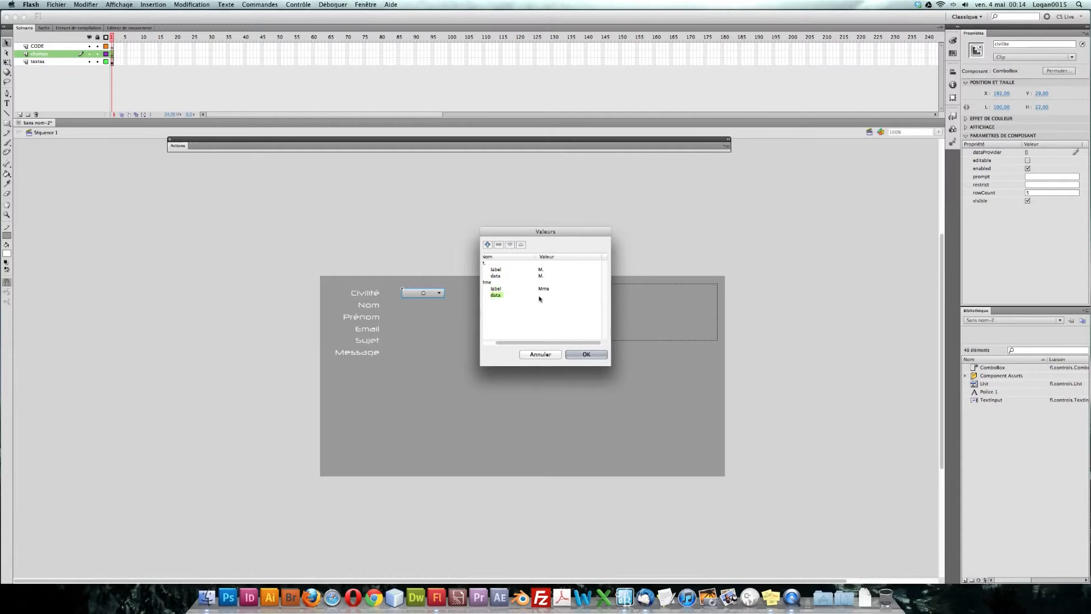
pyautogui.write('Mme')
pyautogui.press('Return')
# Add a third dataProvider entry with label and data both set to "Mlle" and accept the value list.
pyautogui.click(488, 244)
pyautogui.click(549, 308)
pyautogui.doubleClick(548, 308)
pyautogui.write('Mlle')
pyautogui.click(538, 315)
pyautogui.click(540, 316)
pyautogui.write('Mlle')
pyautogui.click(599, 353)
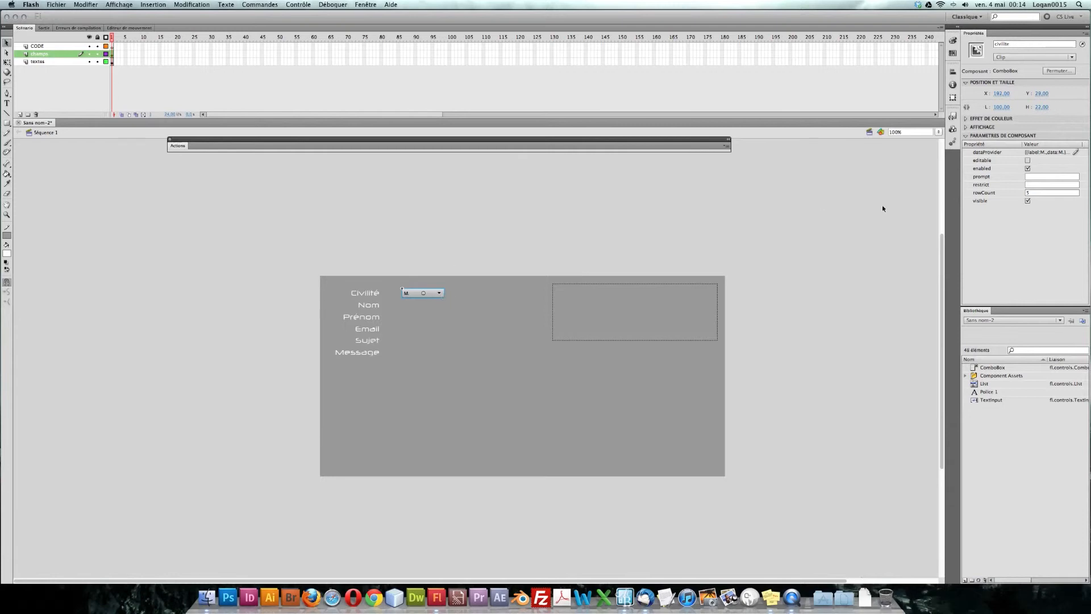
# Place a TextInput component beside the "Nom" label, left-aligned beneath the ComboBox.
pyautogui.click(955, 131)
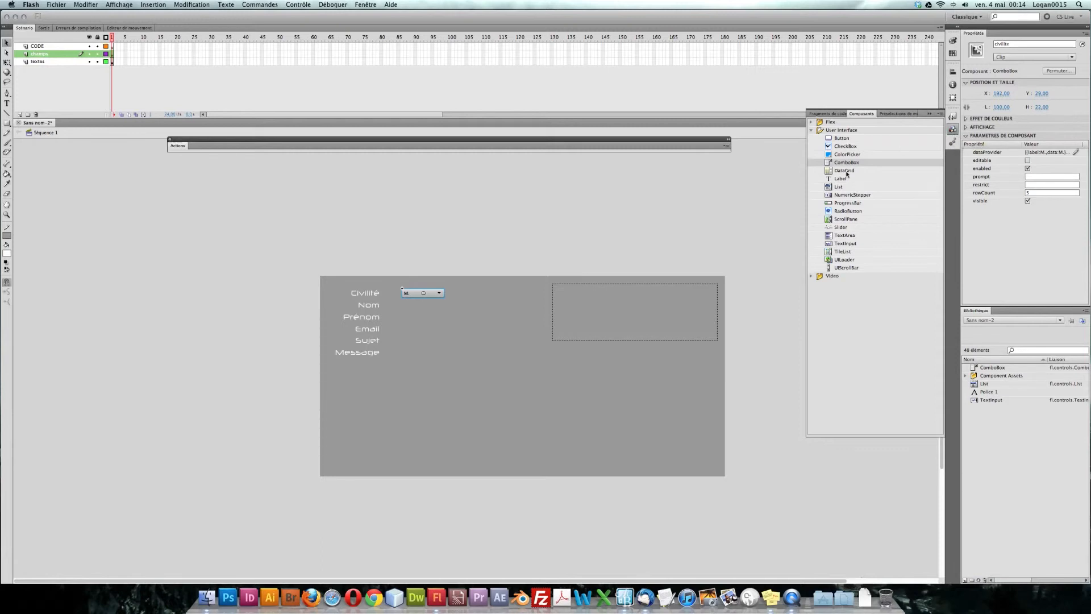
pyautogui.click(845, 246)
pyautogui.moveTo(410, 311); pyautogui.dragTo(426, 308)
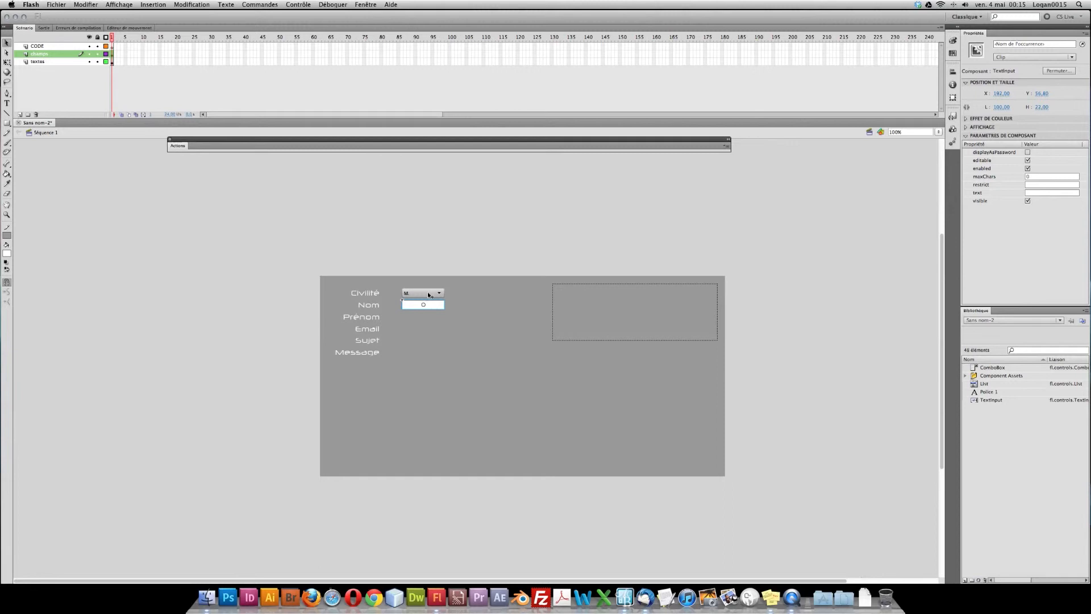
pyautogui.click(429, 295)
pyautogui.click(1012, 44)
pyautogui.write('civilite')
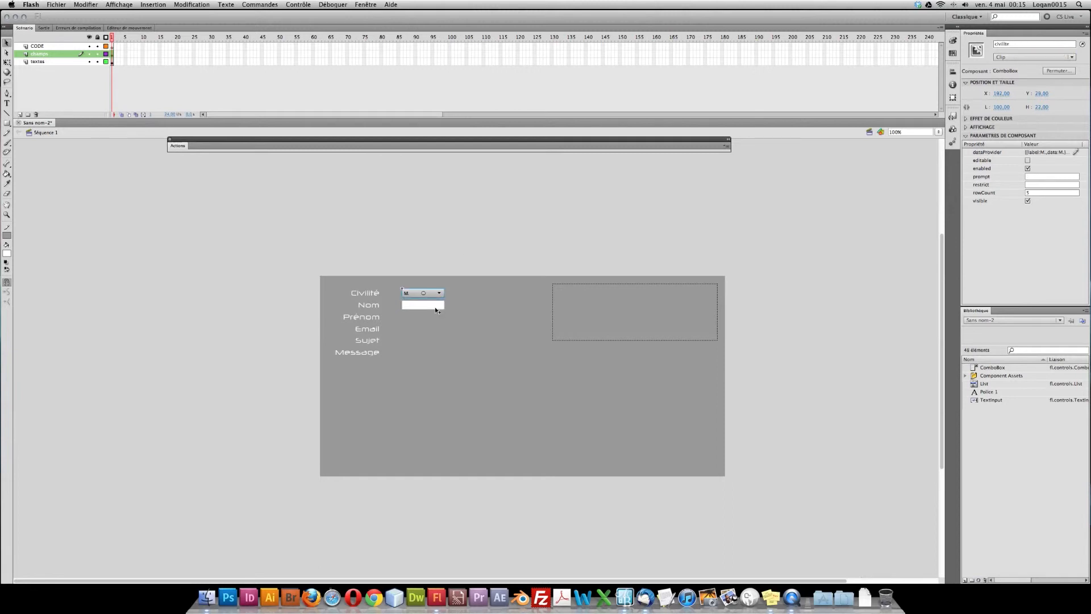
# Widen the TextInput beside "Nom" to about 246 px, keeping its left edge near the ComboBox's left edge.
pyautogui.scroll(3, 432, 341)
pyautogui.click(428, 370)
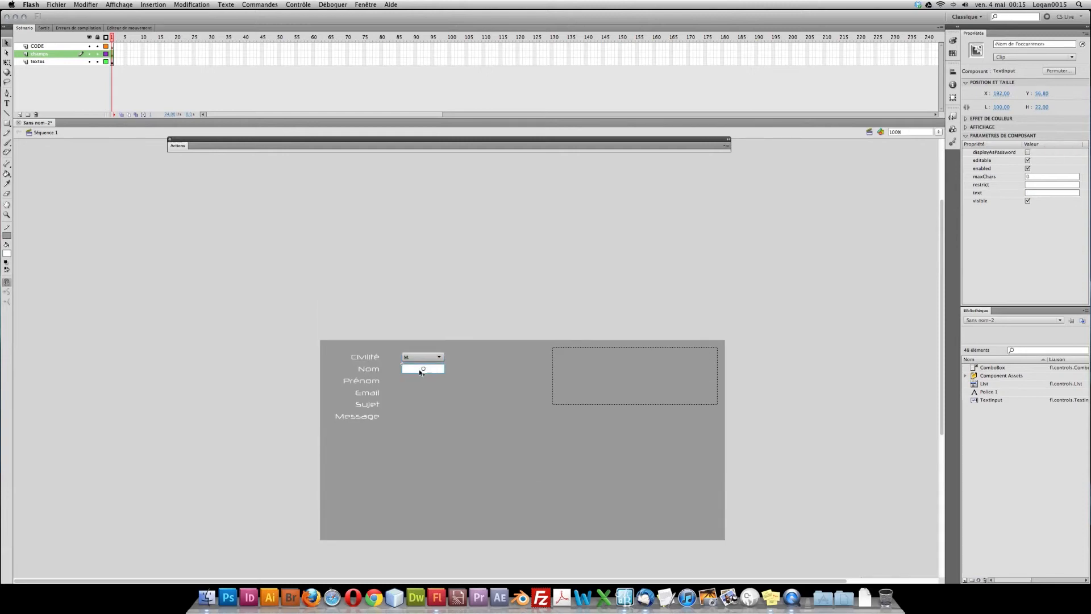
pyautogui.hscroll(2, 423, 372)
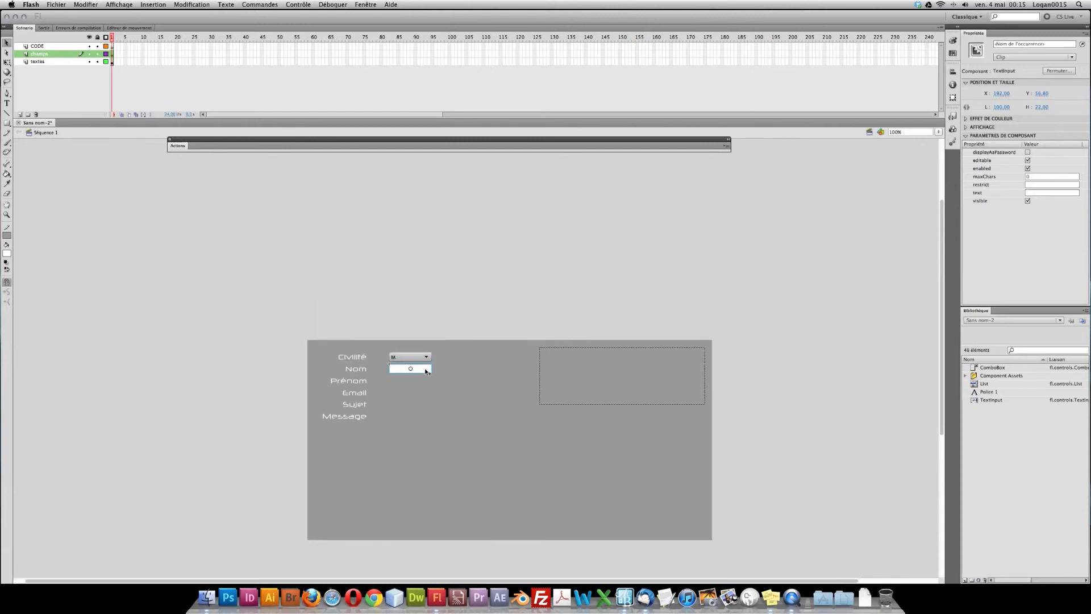
pyautogui.press('q')
pyautogui.moveTo(436, 368)
pyautogui.mouseDown()
pyautogui.moveTo(463, 369)
pyautogui.moveTo(415, 370)
pyautogui.moveTo(429, 370)
pyautogui.mouseUp()
pyautogui.press('v')
# Give the TextInput beside "Nom" the instance name nom.
pyautogui.click(1013, 43)
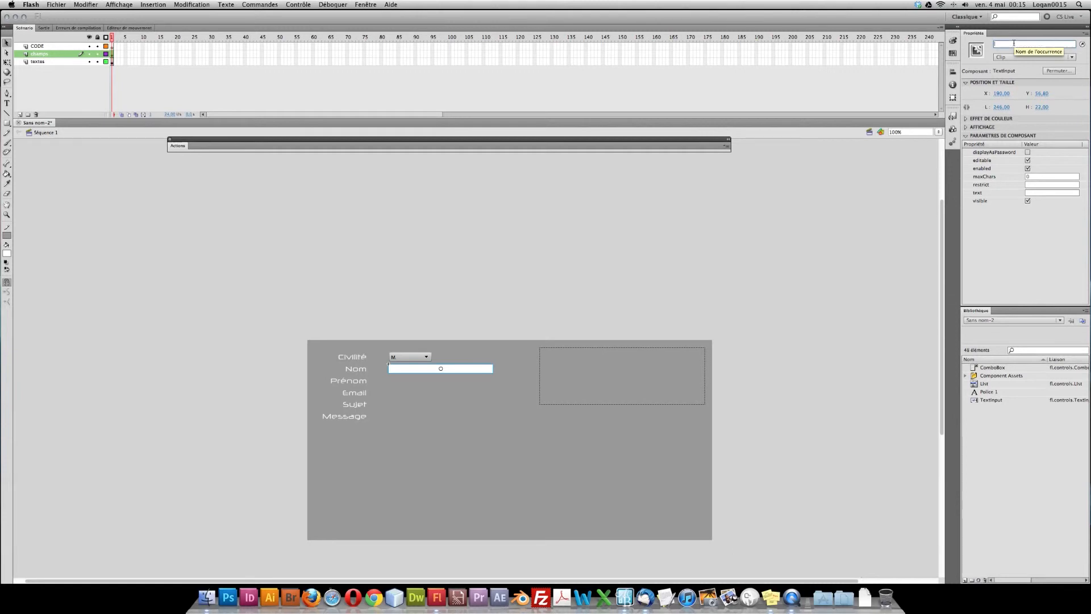
pyautogui.write('nom')
pyautogui.press('Return')
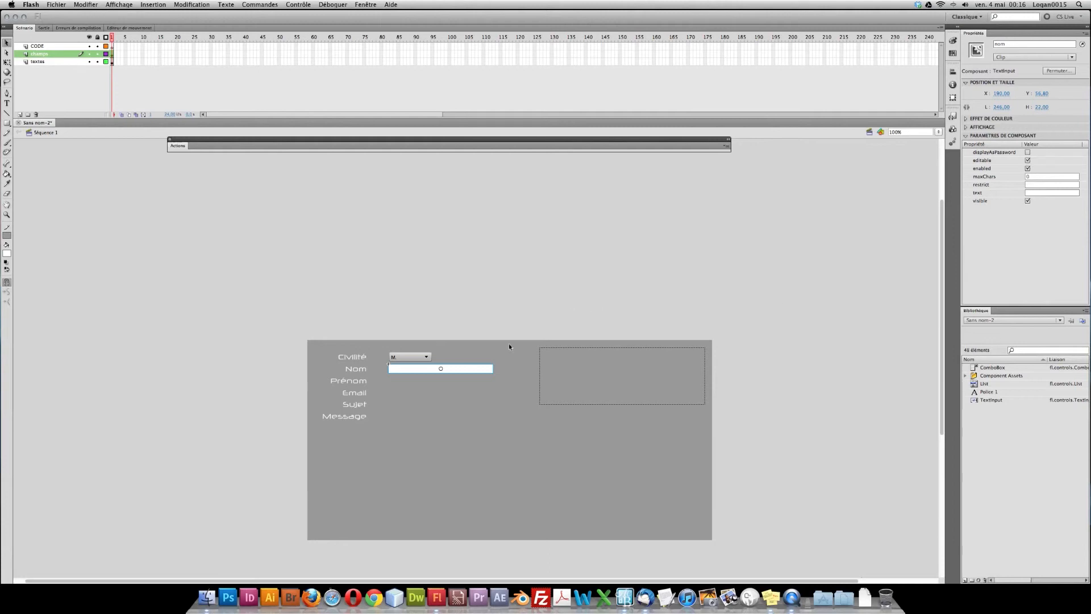
# Duplicate the nom field in place and move the copy straight down beside the "Prénom" label.
pyautogui.scroll(-1, 509, 348)
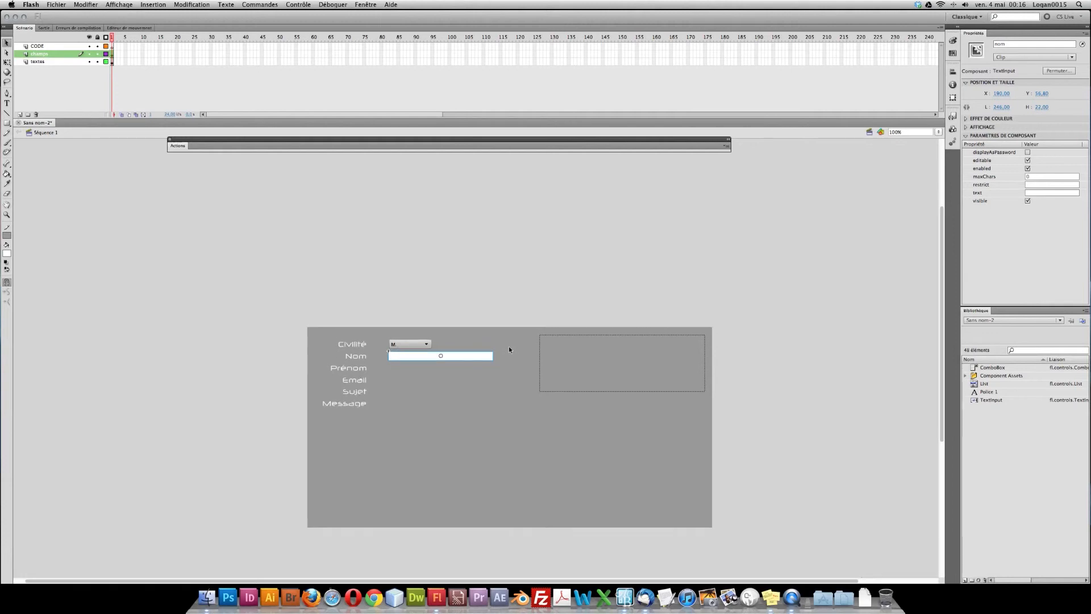
pyautogui.scroll(-10, 509, 349)
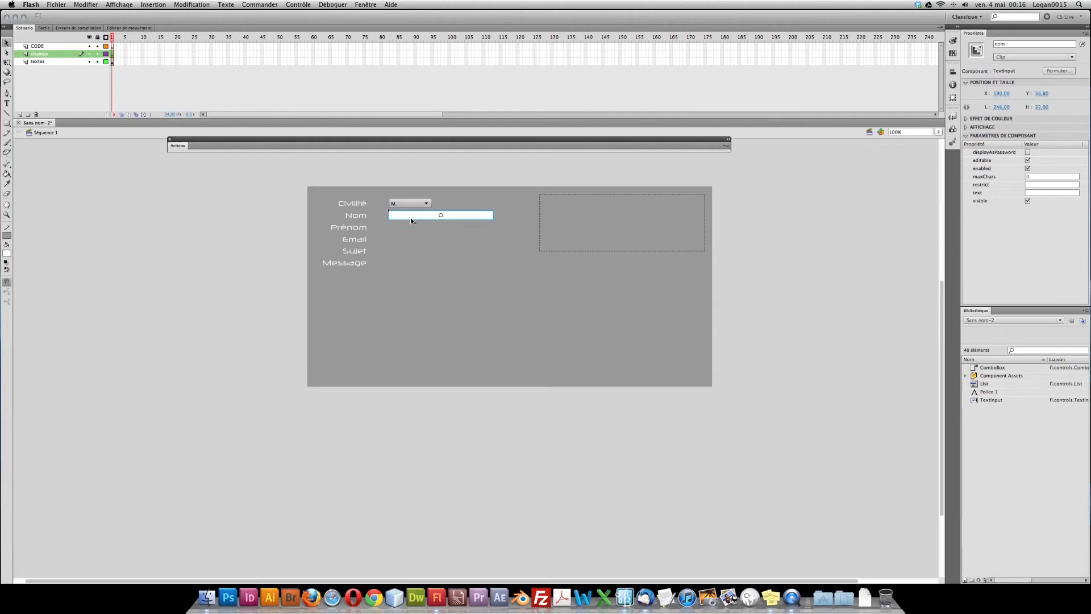
pyautogui.press('super+c')
pyautogui.press('super+shift+v')
pyautogui.hotkey('shift', 'Down')
pyautogui.hotkey('shift', 'Down')
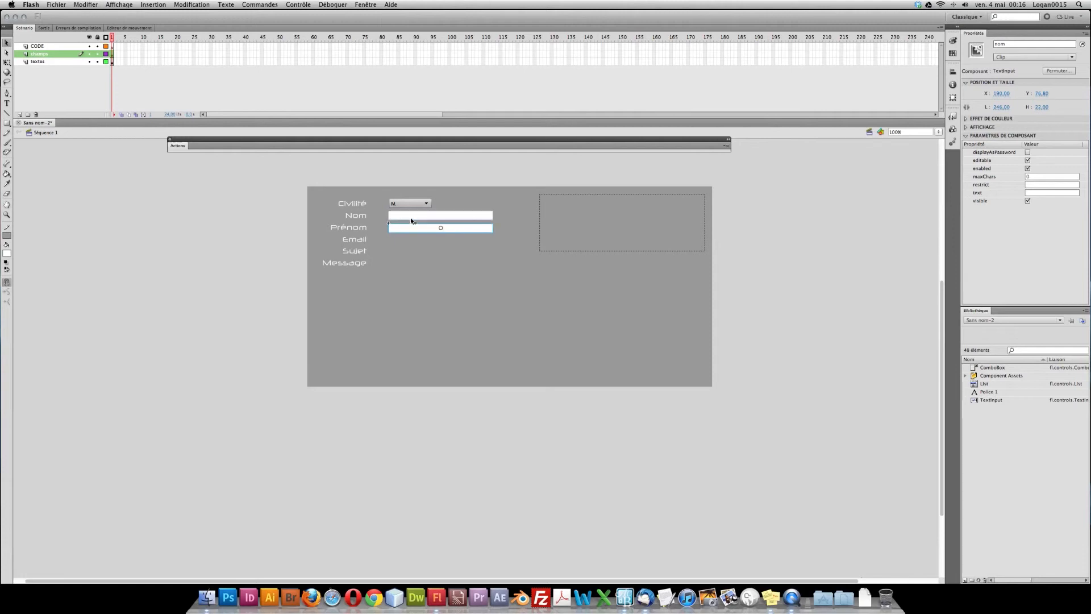
# Rename the instance of the field beside "Prénom" as prenom.
pyautogui.doubleClick(995, 45)
pyautogui.click(995, 44)
pyautogui.write('prenom')
pyautogui.press('Return')
pyautogui.click(1024, 44)
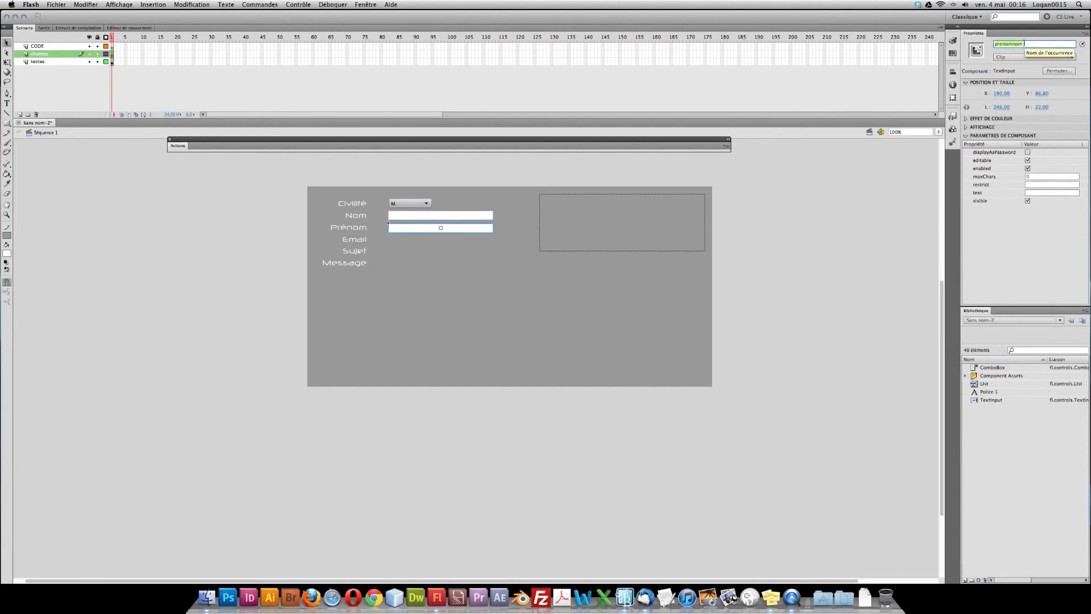
pyautogui.write('prenom')
pyautogui.press('Return')
# Duplicate the prenom field straight down beside the "Email" label and name the copy's instance email.
pyautogui.press('super+c')
pyautogui.hotkey('shift', 'Down')
pyautogui.hotkey('shift', 'Down')
pyautogui.hotkey('shift', 'Down')
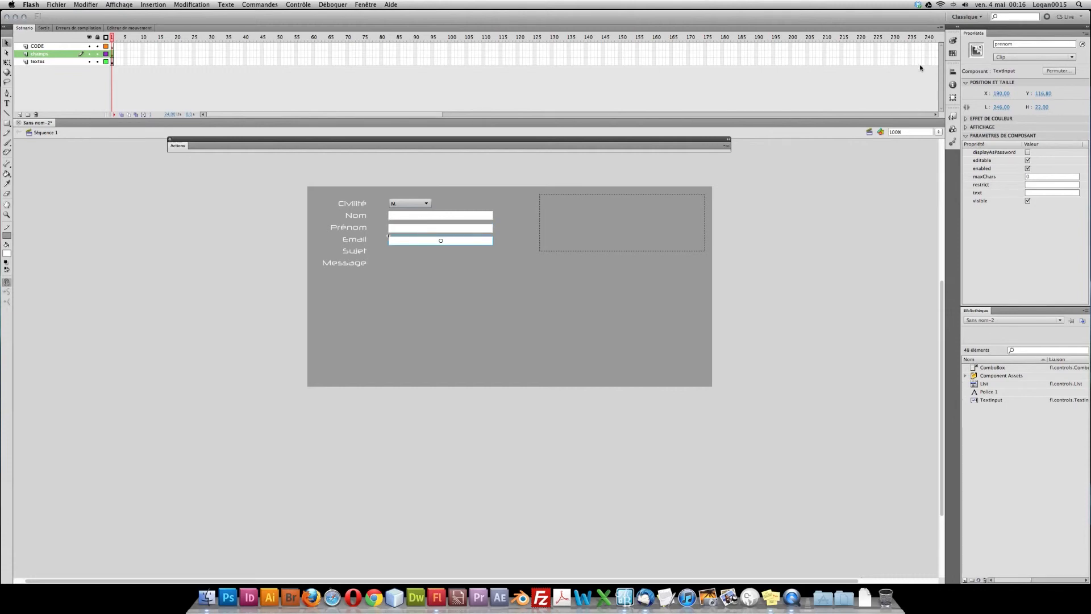
pyautogui.doubleClick(1029, 44)
pyautogui.write('email')
# Duplicate the email field down beside the "Sujet" label and widen the copy to about 412 px, left-aligned with the fields above.
pyautogui.press('super+c')
pyautogui.press('super+shift+v')
pyautogui.hotkey('shift', 'Down')
pyautogui.hotkey('shift', 'Down')
pyautogui.press('q')
pyautogui.moveTo(492, 254); pyautogui.dragTo(529, 254)
pyautogui.click(8, 43)
pyautogui.moveTo(397, 254); pyautogui.dragTo(431, 254)
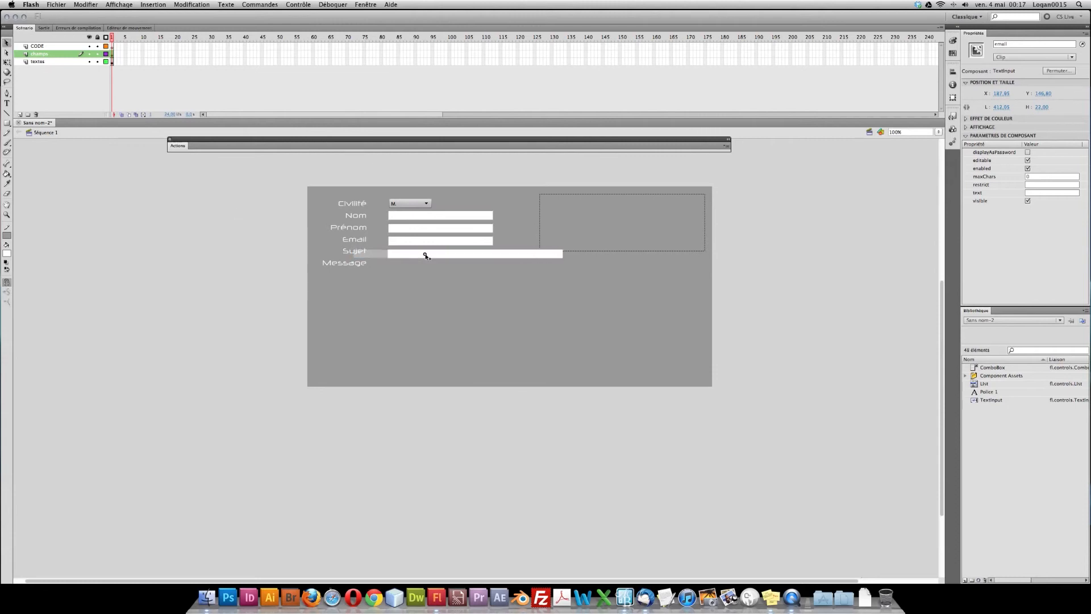
# Widen the email field to about 328 px and realign its left edge with the other fields.
pyautogui.click(436, 242)
pyautogui.press('q')
pyautogui.moveTo(495, 241); pyautogui.dragTo(512, 241)
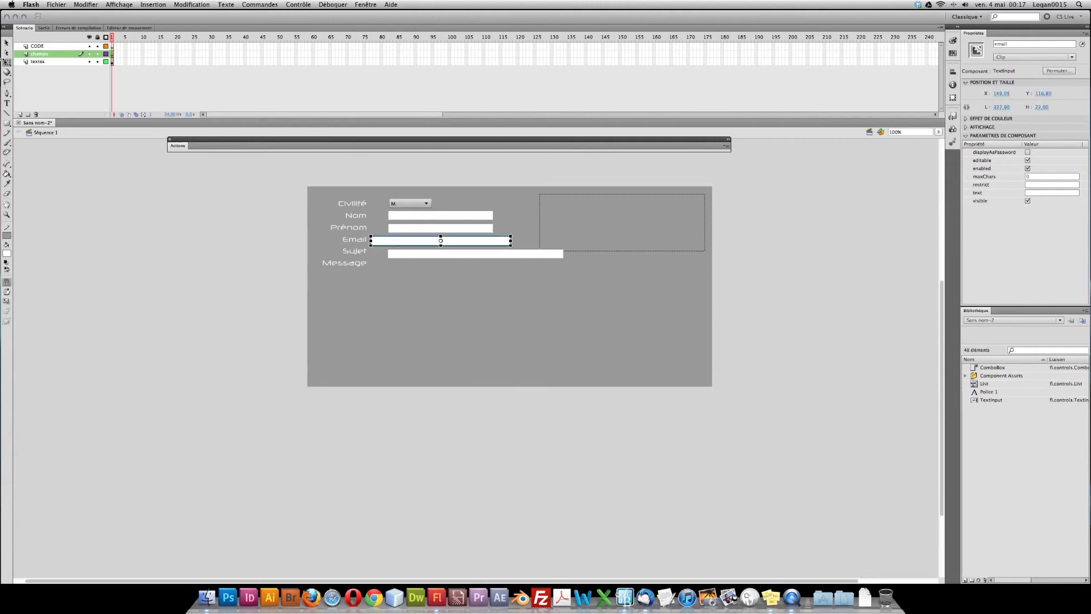
pyautogui.click(7, 44)
pyautogui.moveTo(399, 242); pyautogui.dragTo(417, 243)
# Rename the instance of the wide field beside "Sujet" as sujet.
pyautogui.click(460, 256)
pyautogui.click(1016, 44)
pyautogui.write('sujet')
pyautogui.press('Return')
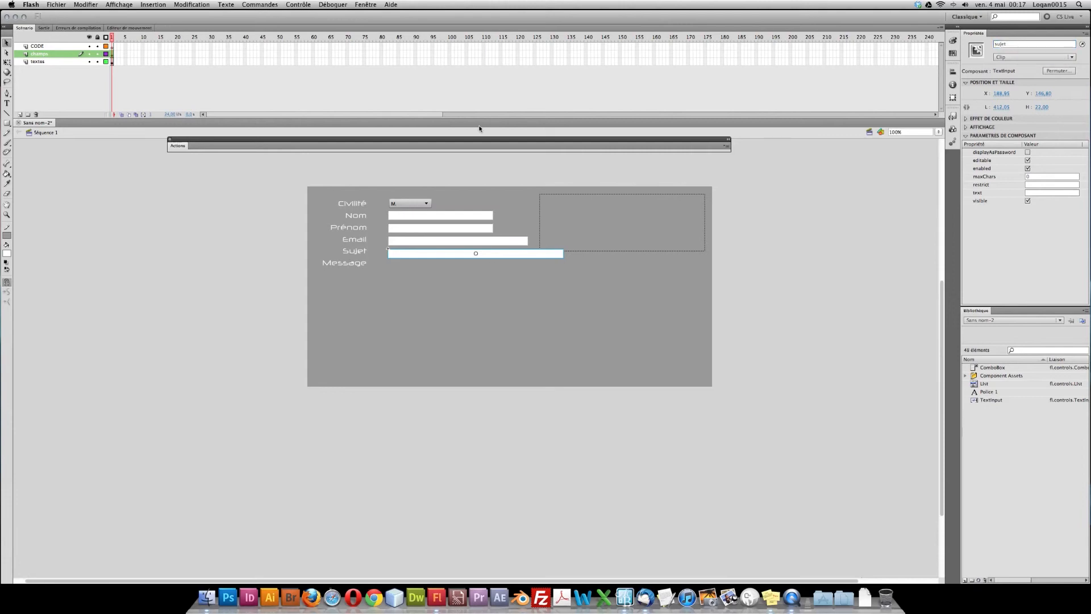
# Add a TextArea component to the stage below the "Sujet" field.
pyautogui.click(445, 289)
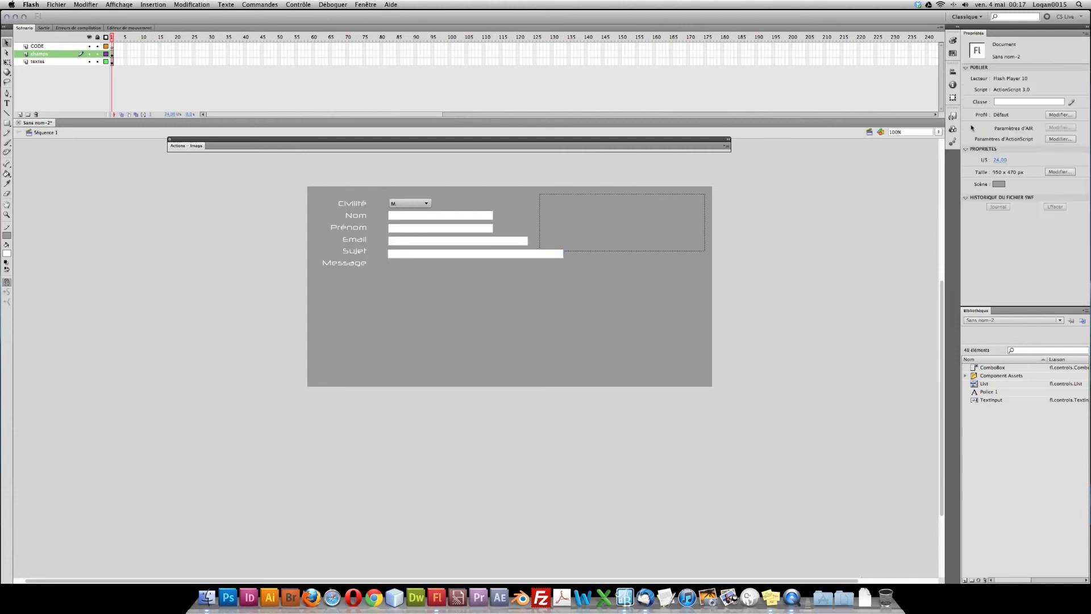
pyautogui.click(952, 130)
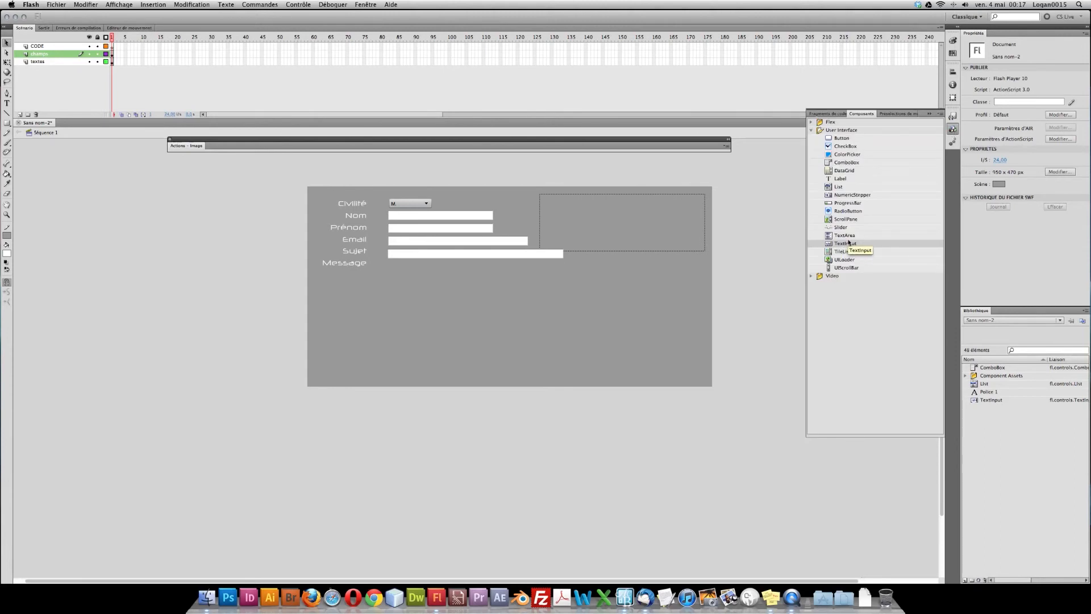
pyautogui.click(827, 237)
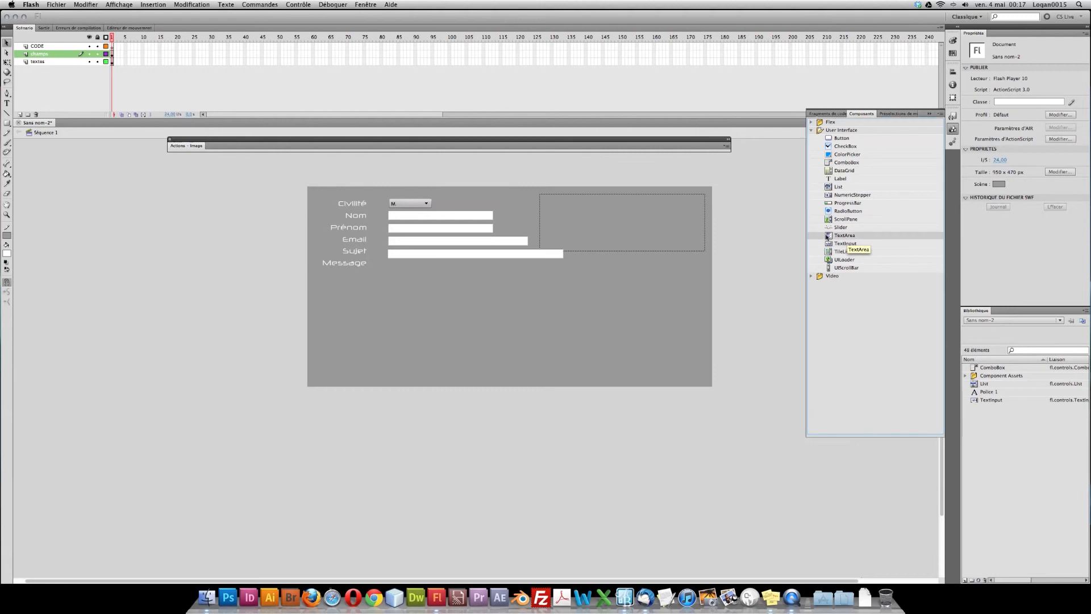
pyautogui.moveTo(439, 291); pyautogui.dragTo(520, 292)
# Stretch the text area to about 160 px high and place it beside the "Message" label, left-aligned with the fields above.
pyautogui.press('q')
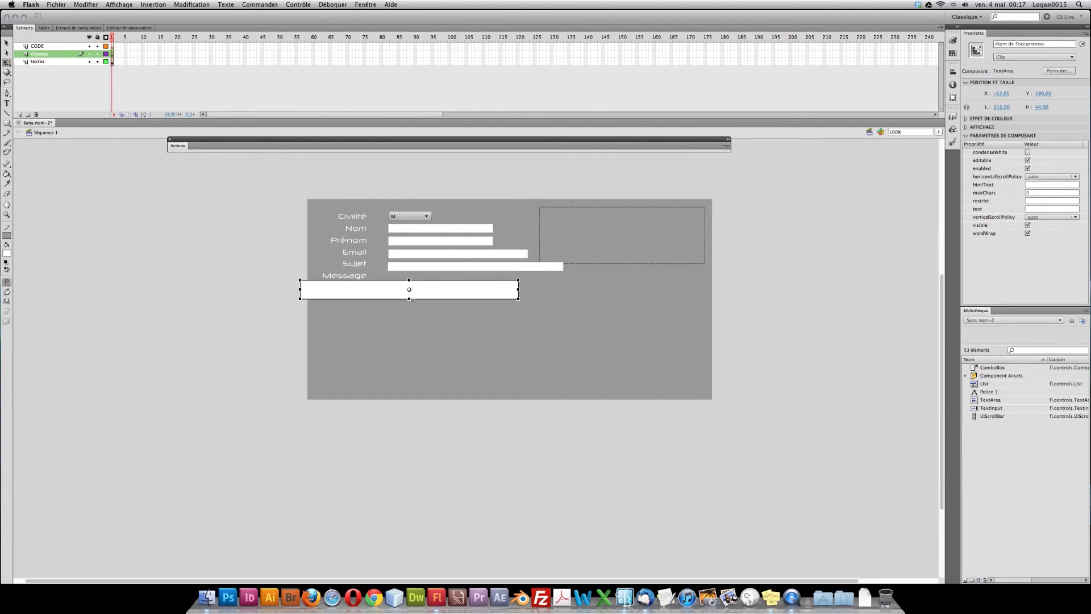
pyautogui.moveTo(411, 300); pyautogui.dragTo(410, 328)
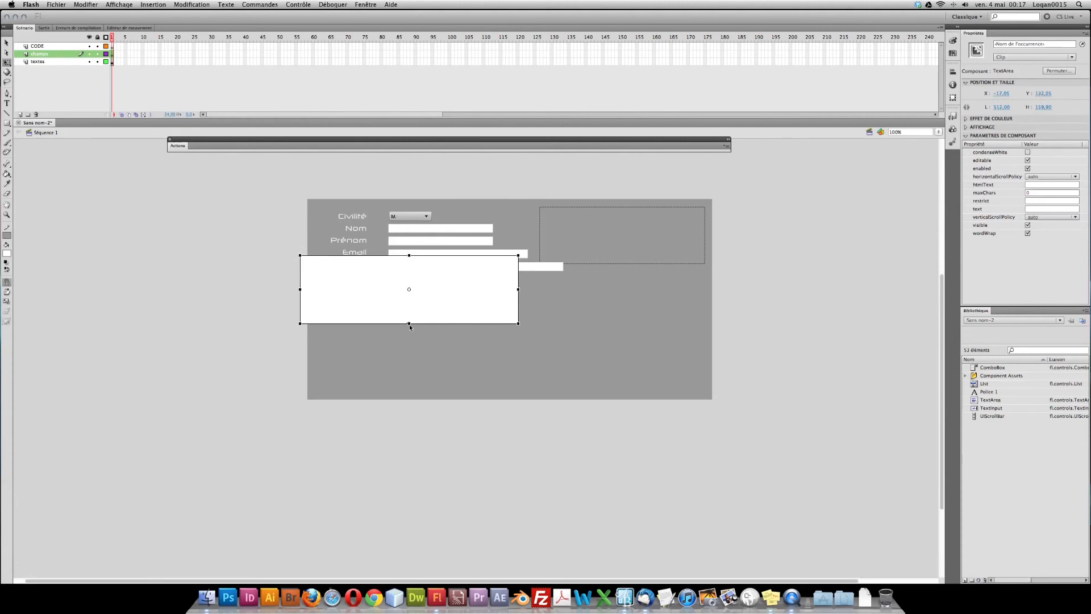
pyautogui.click(6, 43)
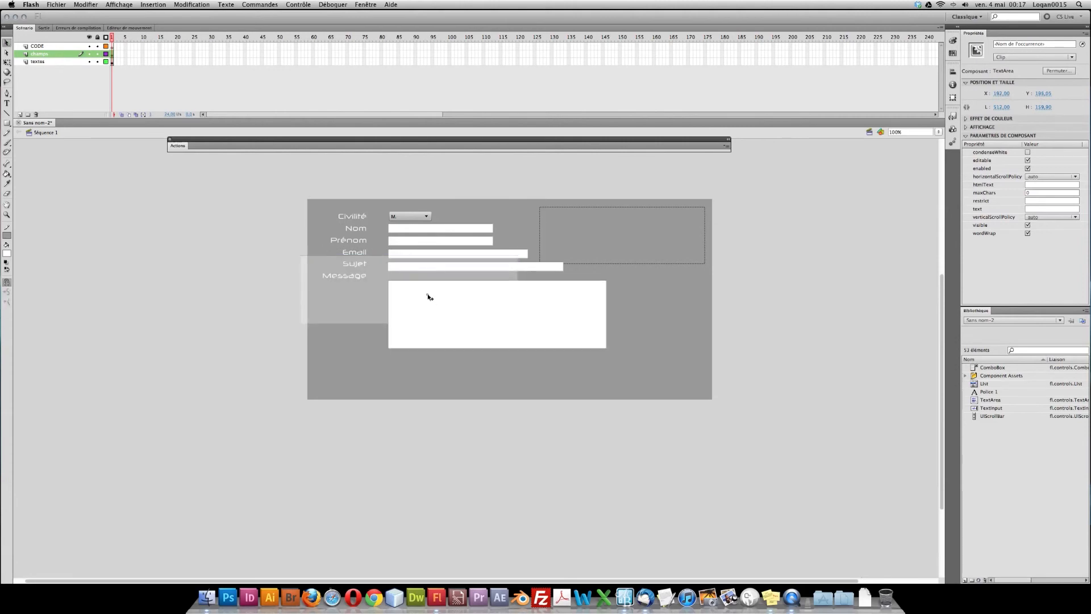
pyautogui.moveTo(428, 296); pyautogui.dragTo(426, 289)
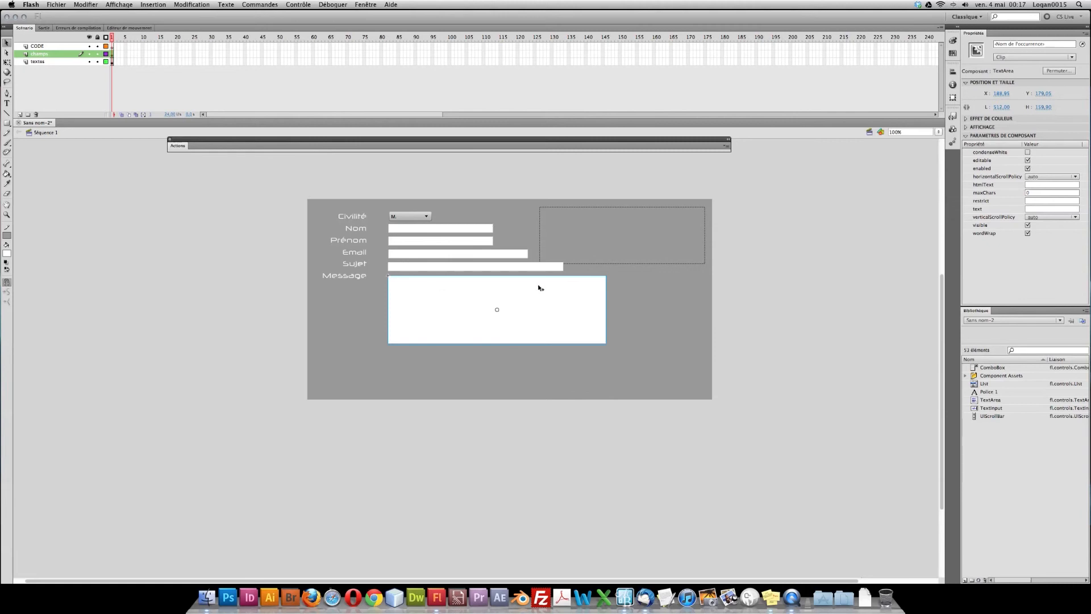
# Shorten the messageRetour text field to about 119 px high.
pyautogui.click(617, 263)
pyautogui.moveTo(624, 262); pyautogui.dragTo(630, 256)
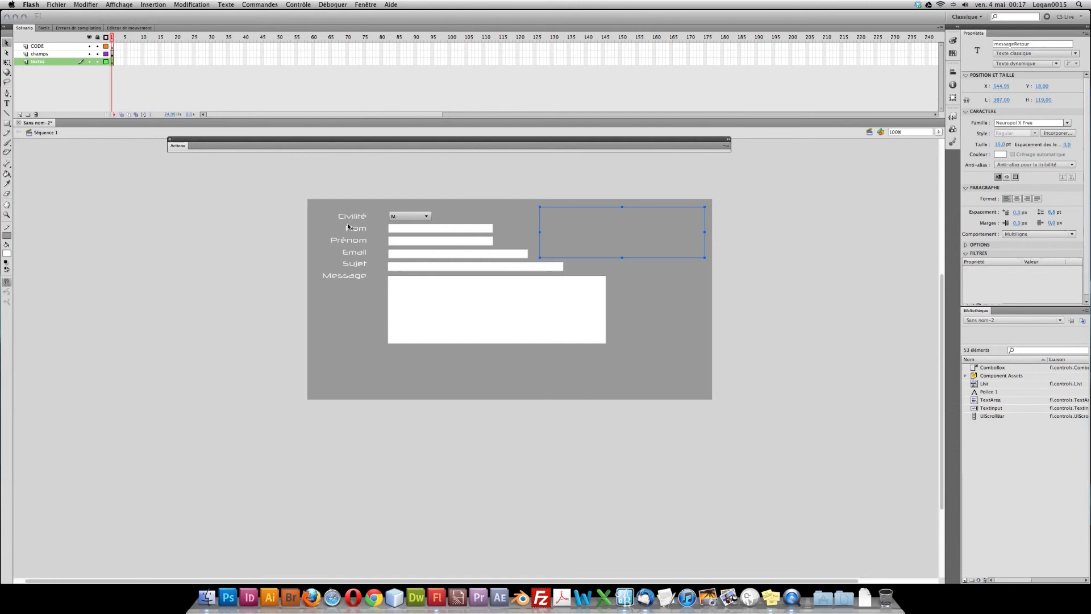
# Lower the "Message" label slightly and distribute all six labels evenly in the vertical direction to match their fields.
pyautogui.click(353, 276)
pyautogui.moveTo(354, 277); pyautogui.dragTo(374, 199)
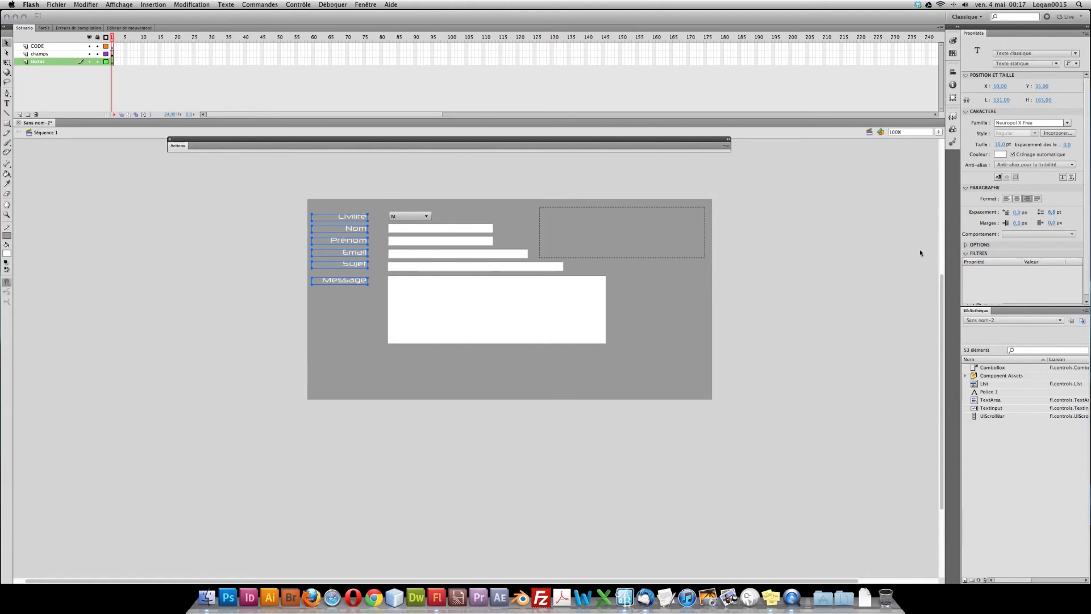
pyautogui.click(953, 72)
pyautogui.click(876, 109)
pyautogui.press('Escape')
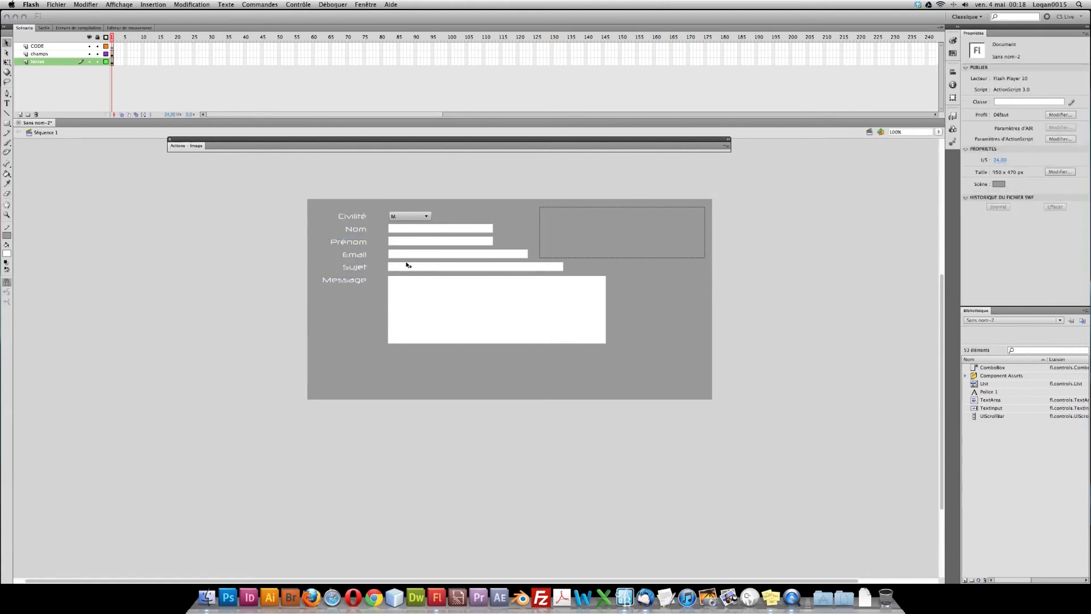
# Move all the form components together horizontally closer to their labels, to an X position of about 158 px.
pyautogui.click(460, 317)
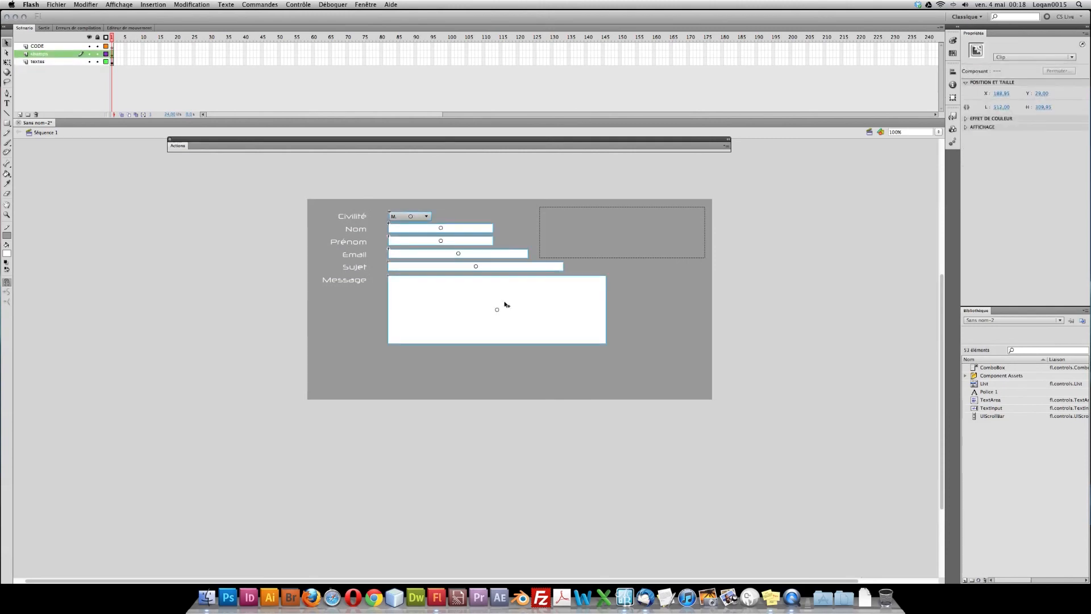
pyautogui.moveTo(501, 304); pyautogui.dragTo(493, 304)
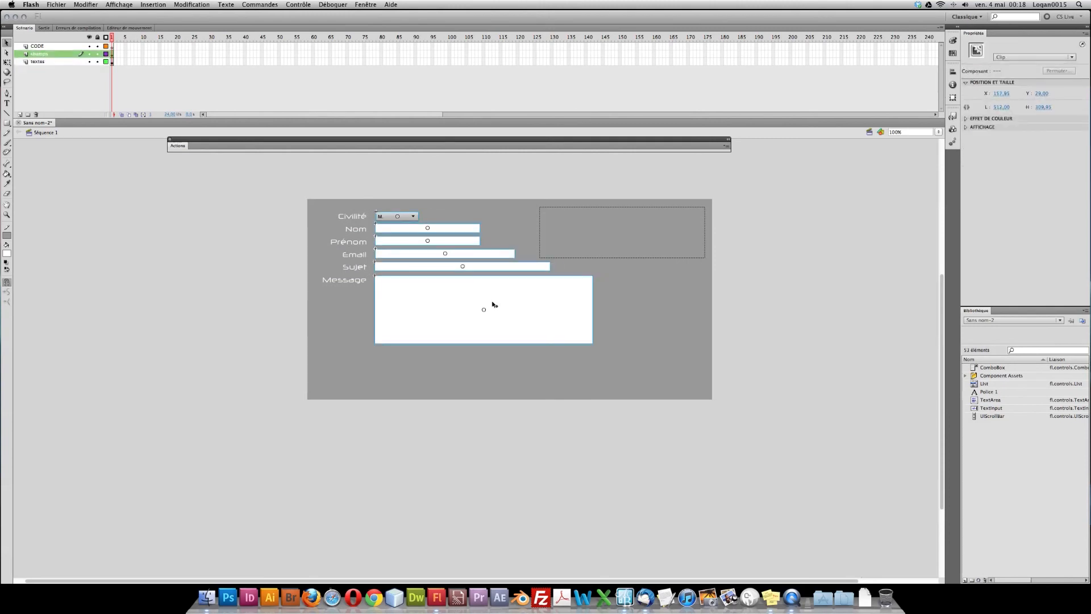
pyautogui.click(746, 311)
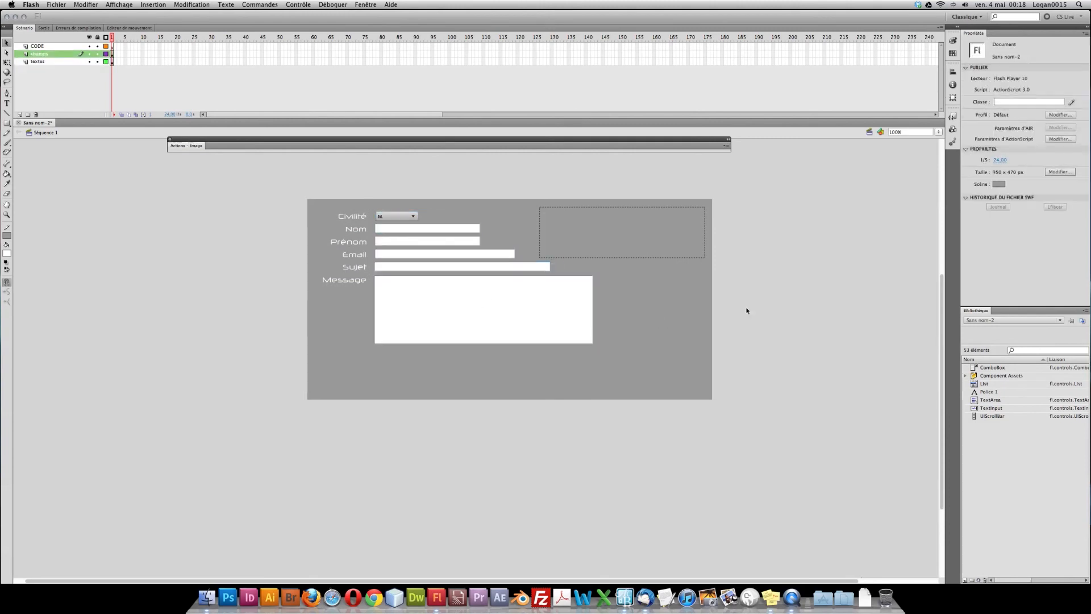
# Place a Button component below the message text area, aligned with its left edge.
pyautogui.click(953, 129)
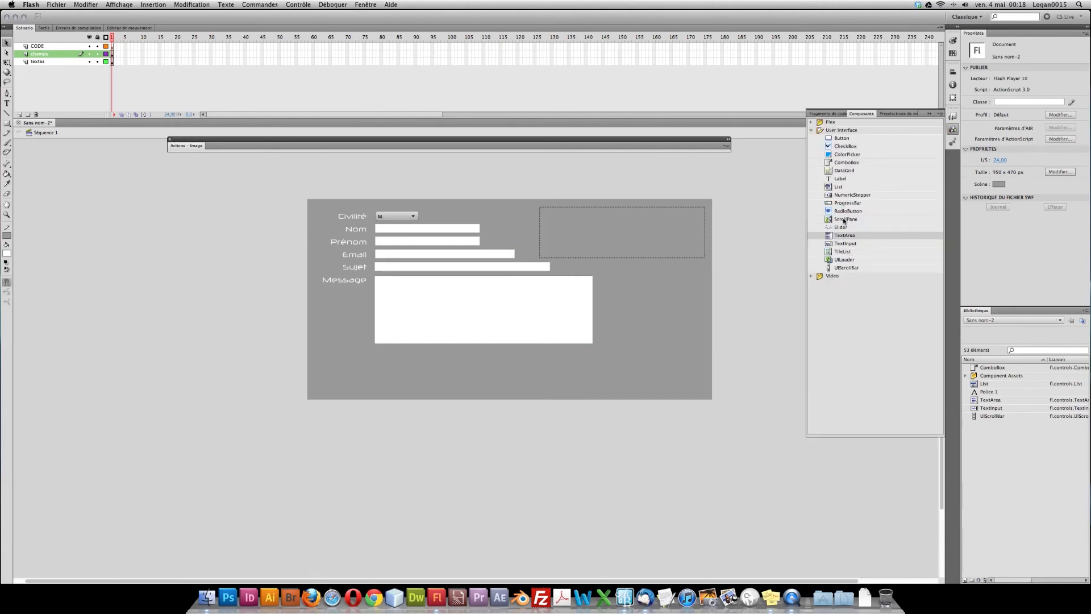
pyautogui.moveTo(840, 140); pyautogui.dragTo(400, 361)
# Name the message text area's instance contenu.
pyautogui.click(427, 323)
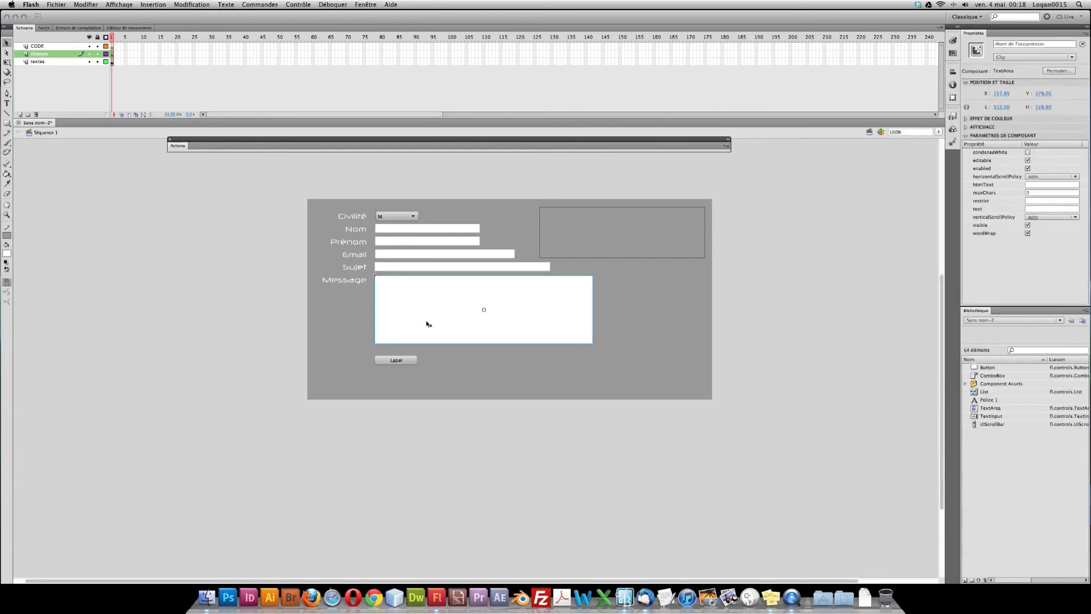
pyautogui.click(1018, 43)
pyautogui.write('me')
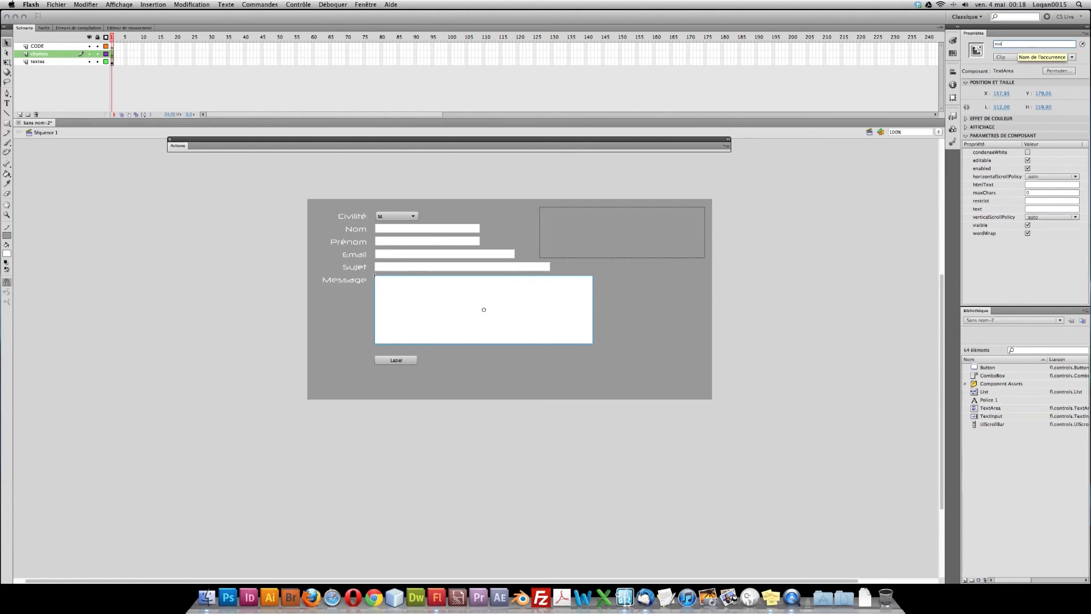
pyautogui.press('BackSpace')
pyautogui.press('BackSpace')
pyautogui.write('contenu')
pyautogui.press('Return')
# Move the button slightly up toward the message text area and set its label to Envoyer.
pyautogui.click(404, 360)
pyautogui.moveTo(404, 362); pyautogui.dragTo(397, 358)
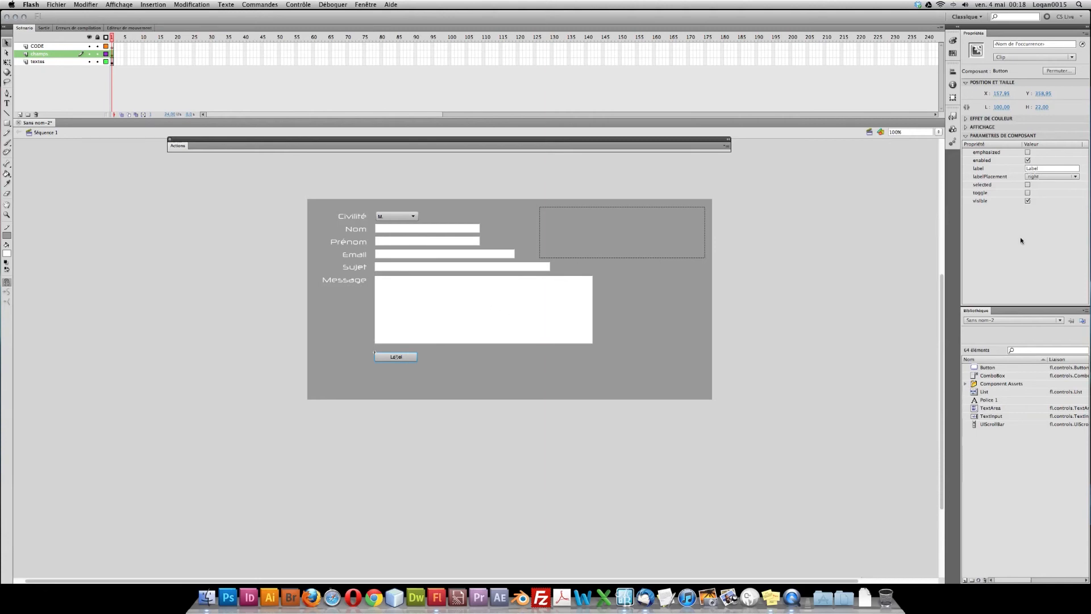
pyautogui.click(1053, 167)
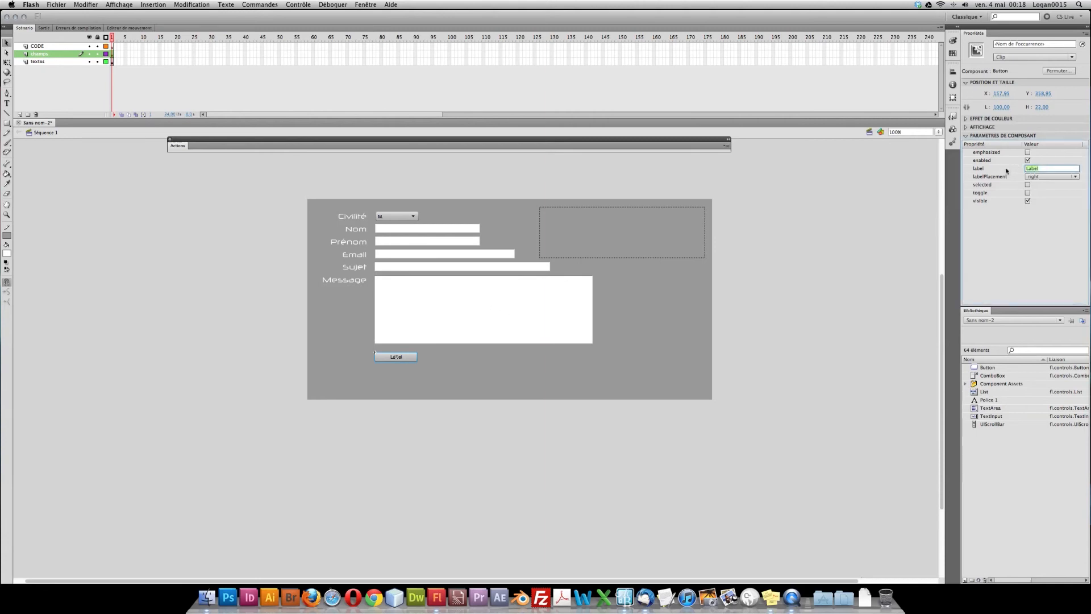
pyautogui.write('Envo')
pyautogui.press('BackSpace')
pyautogui.write('oyer')
pyautogui.press('Return')
pyautogui.click(427, 378)
# Name the Envoyer button's instance boutonEnvoyer.
pyautogui.click(406, 360)
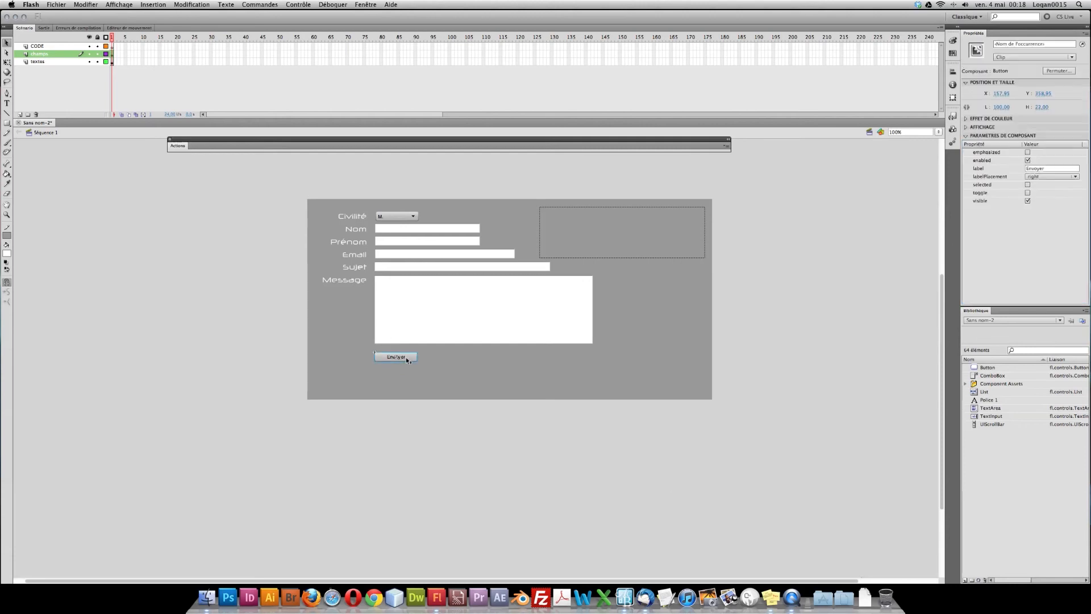
pyautogui.click(1057, 44)
pyautogui.write('bou')
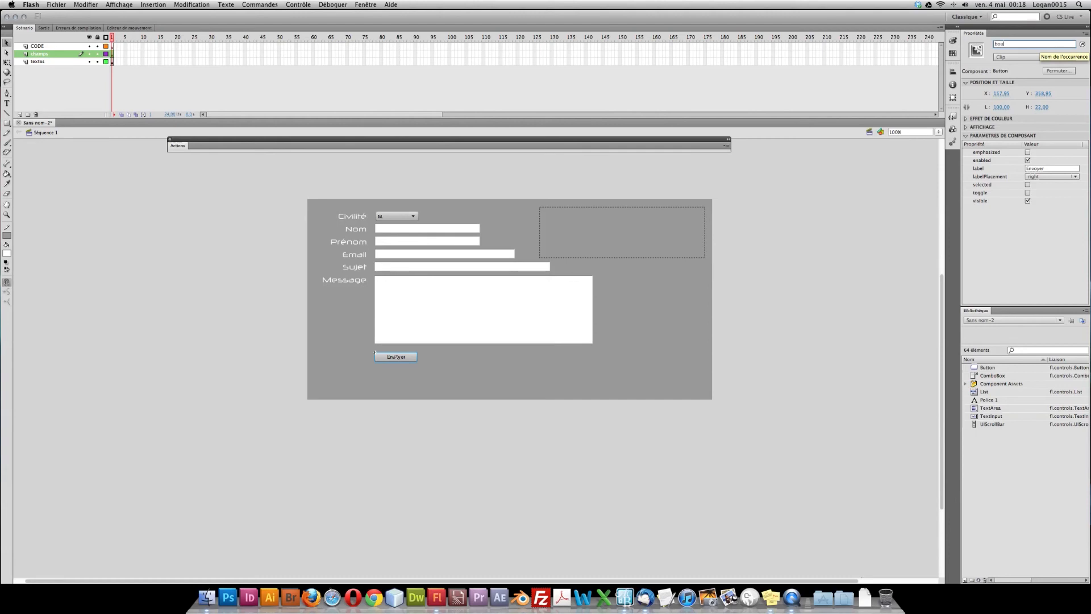
pyautogui.write('tonEnvoyer')
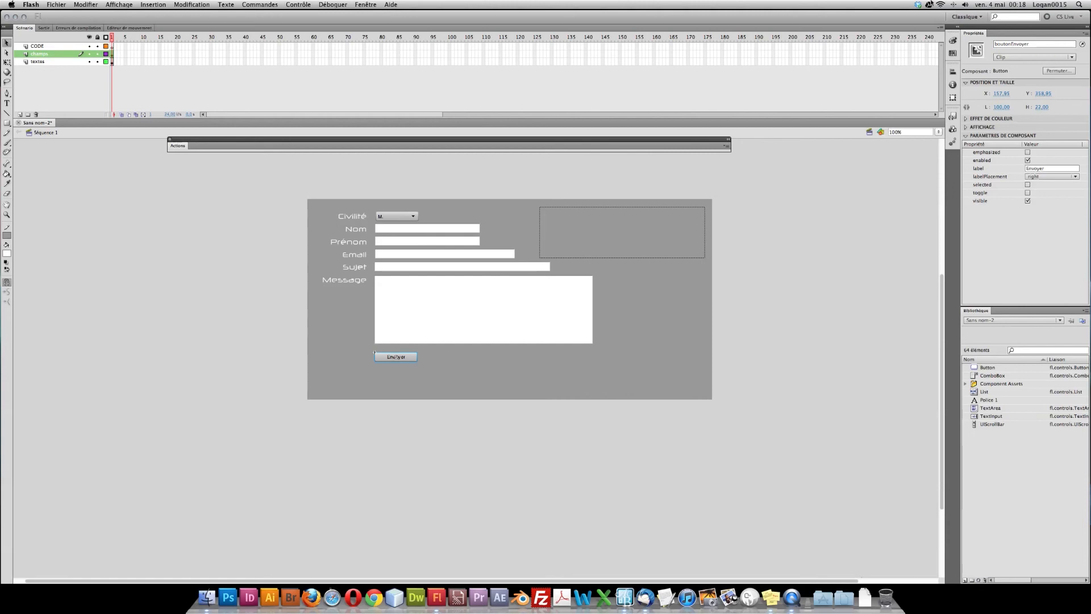
# Check the contenu text area's editable option and enter 00 as its maxChars limit.
pyautogui.click(454, 310)
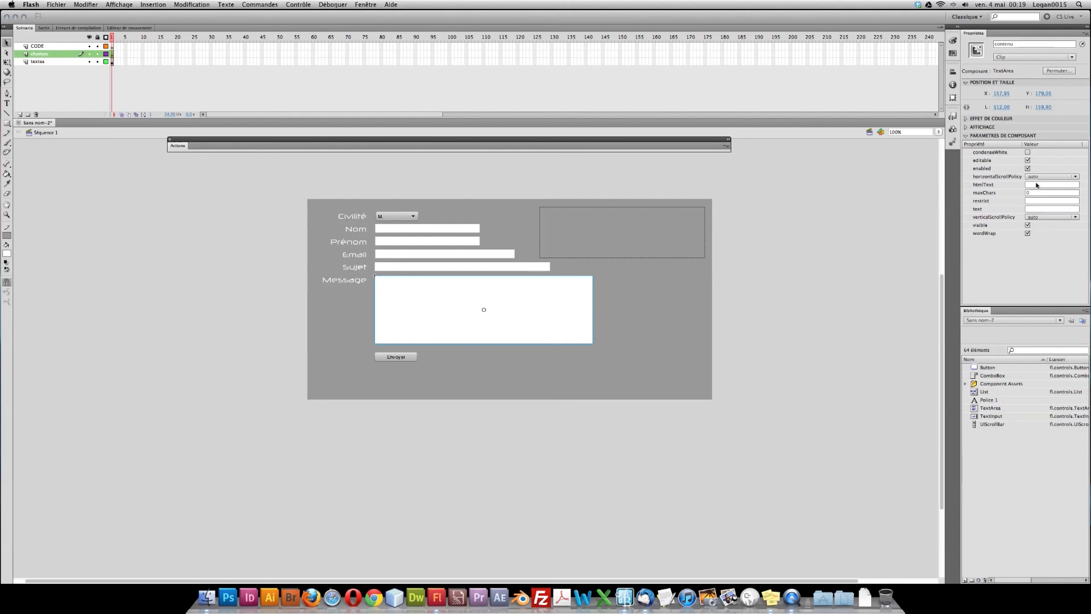
pyautogui.click(1027, 159)
pyautogui.click(1034, 192)
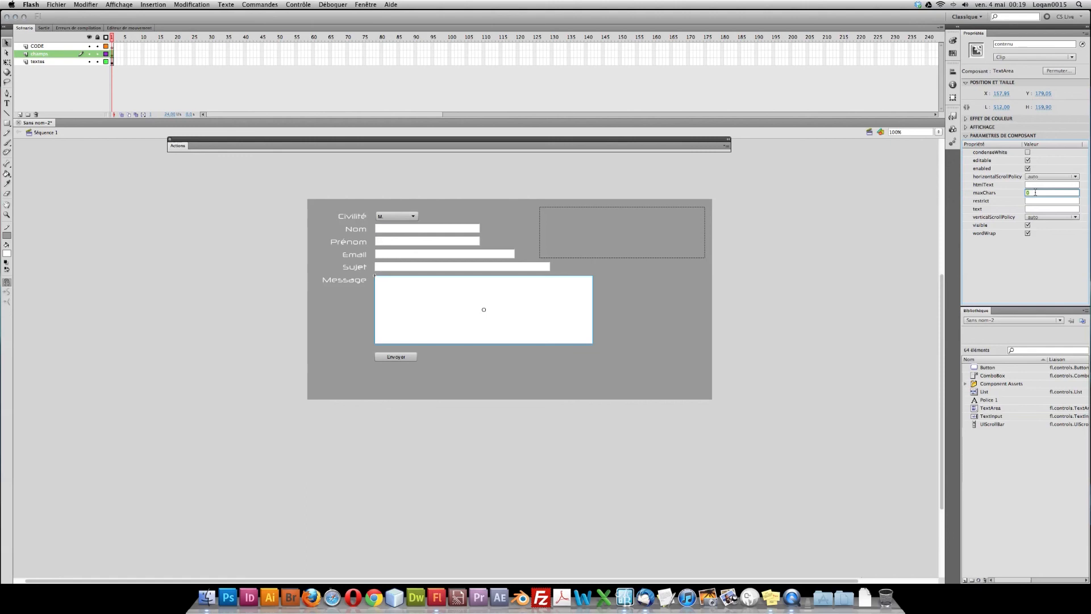
pyautogui.write('00')
pyautogui.press('Return')
pyautogui.click(628, 330)
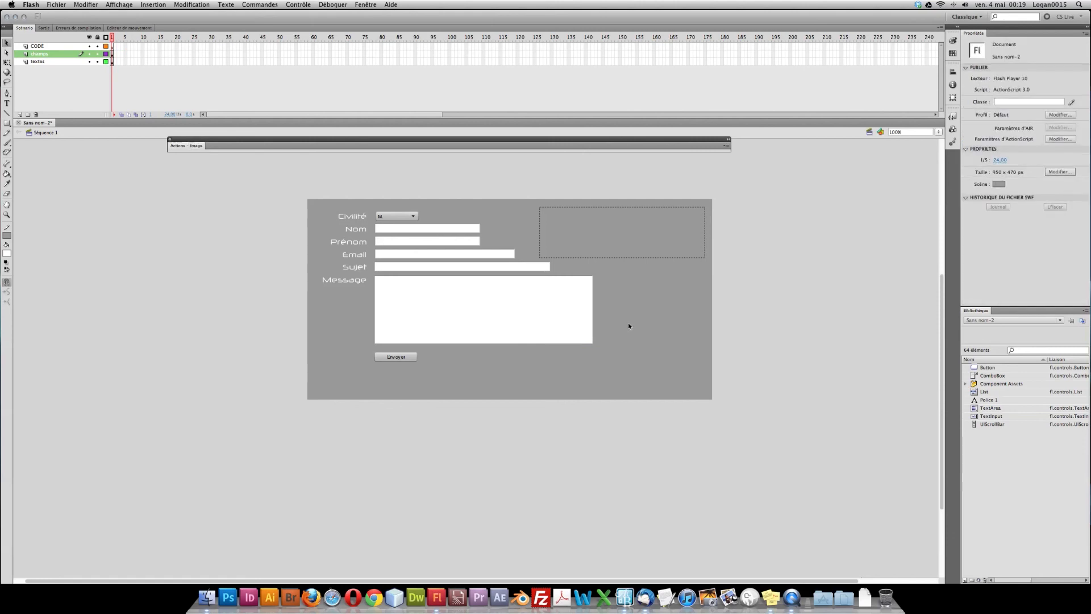
# Nudge the Envoyer button up so it sits closer to the message text area.
pyautogui.click(396, 357)
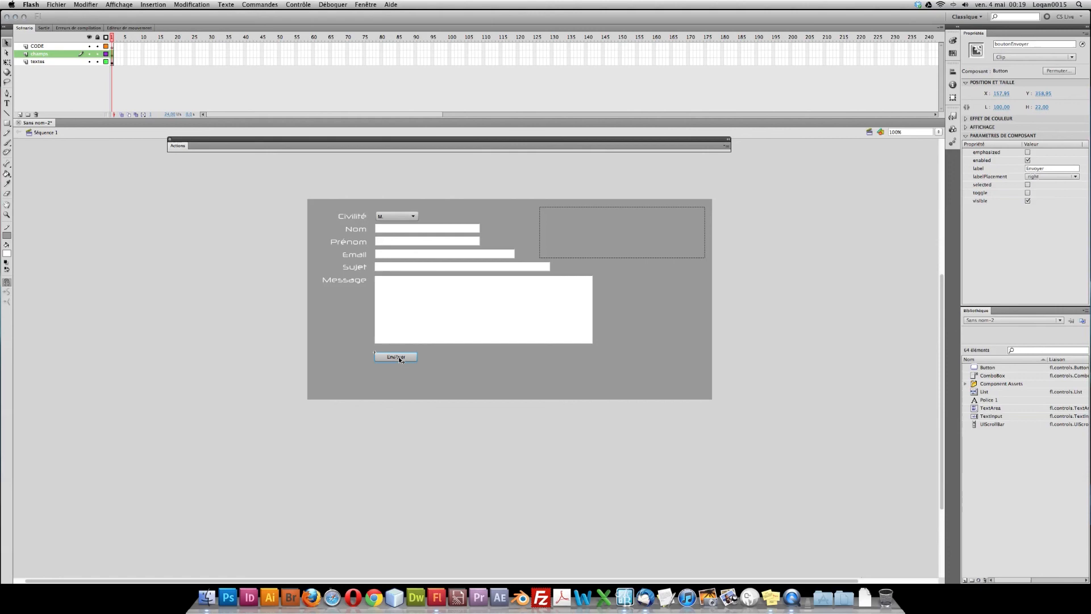
pyautogui.press('Up')
pyautogui.press('Up')
pyautogui.press('Up')
pyautogui.press('Up')
pyautogui.press('Up')
pyautogui.press('Down')
pyautogui.click(456, 359)
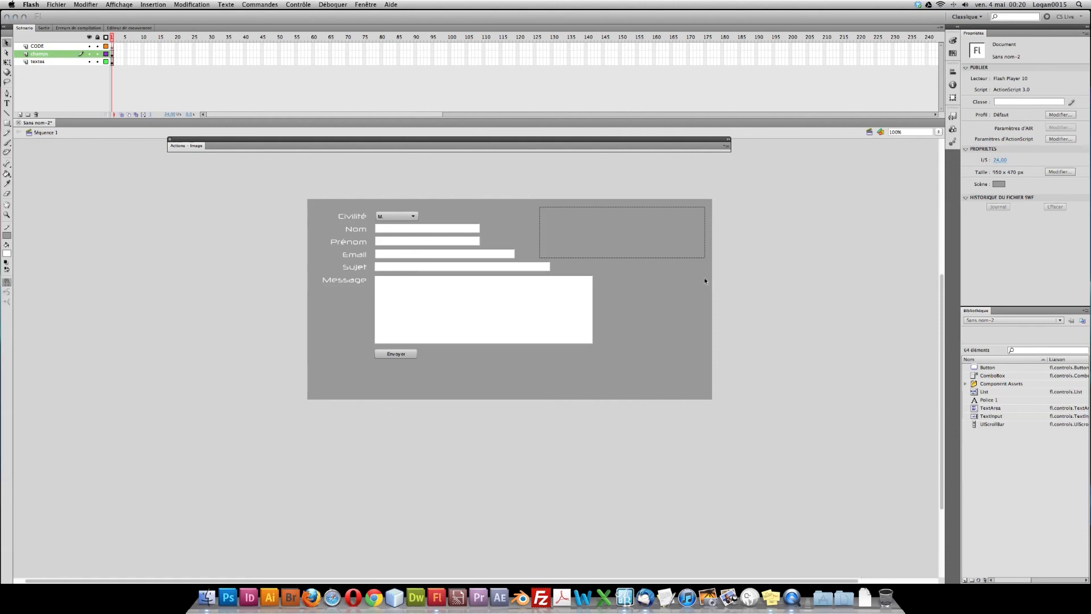
pyautogui.hscroll(-2, 415, 216)
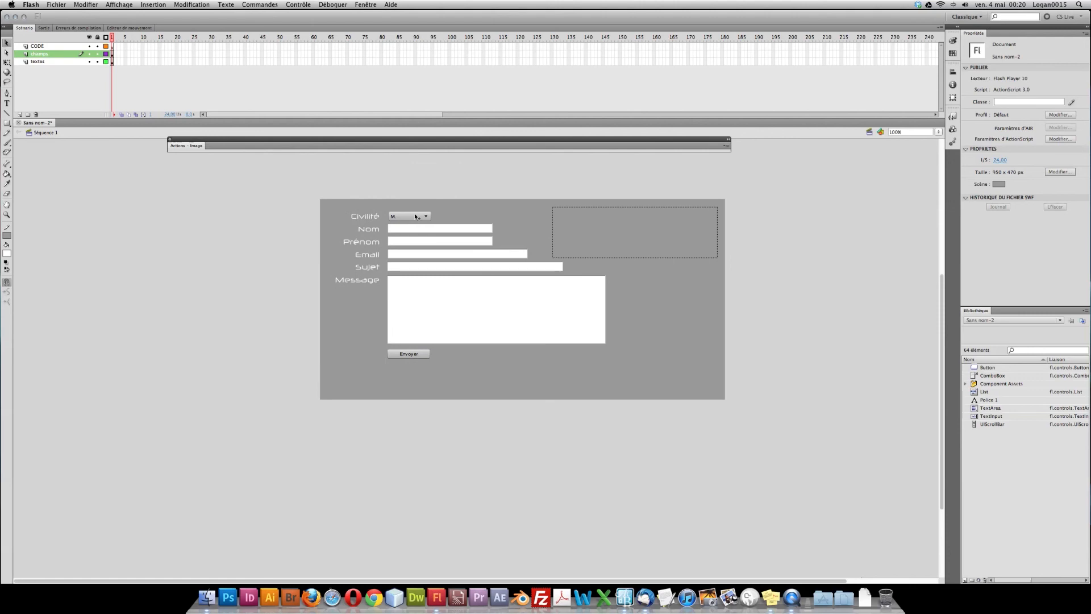